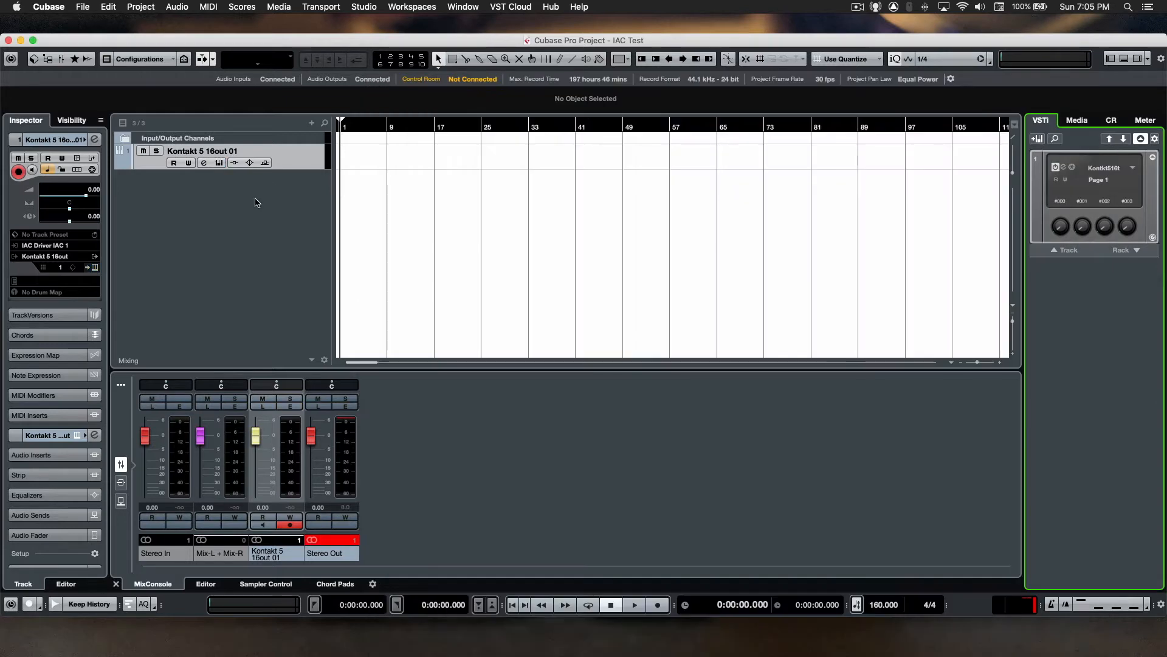
Step: Add three MIDI tracks below the Kontakt 5 instrument track
left_click(312, 124)
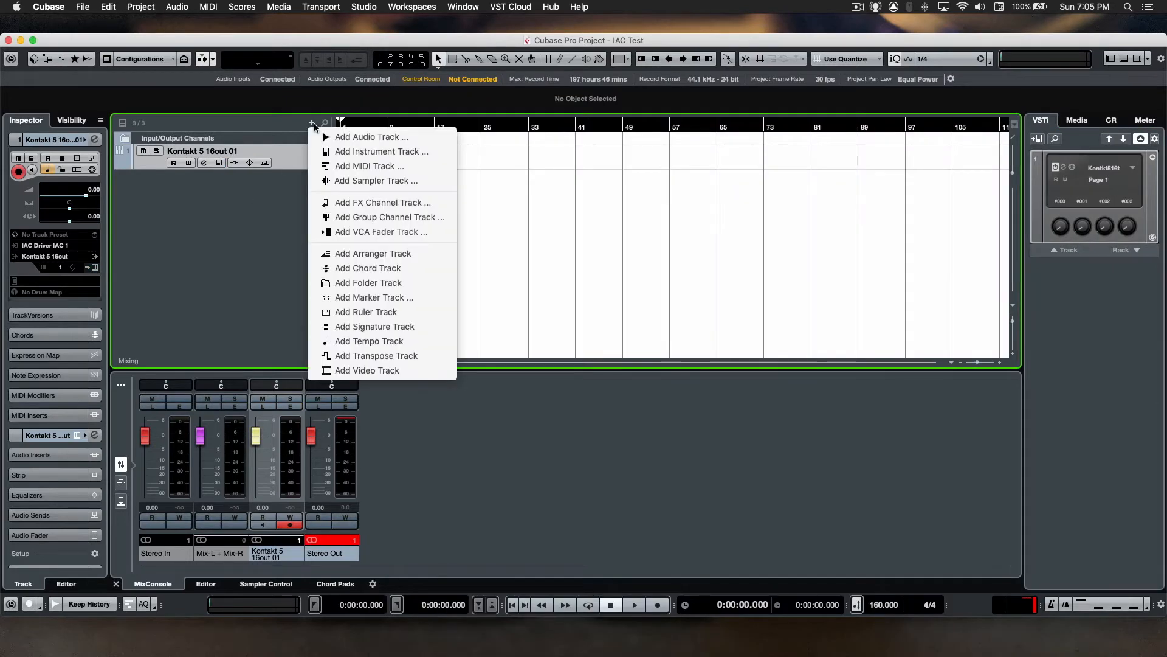
left_click(391, 168)
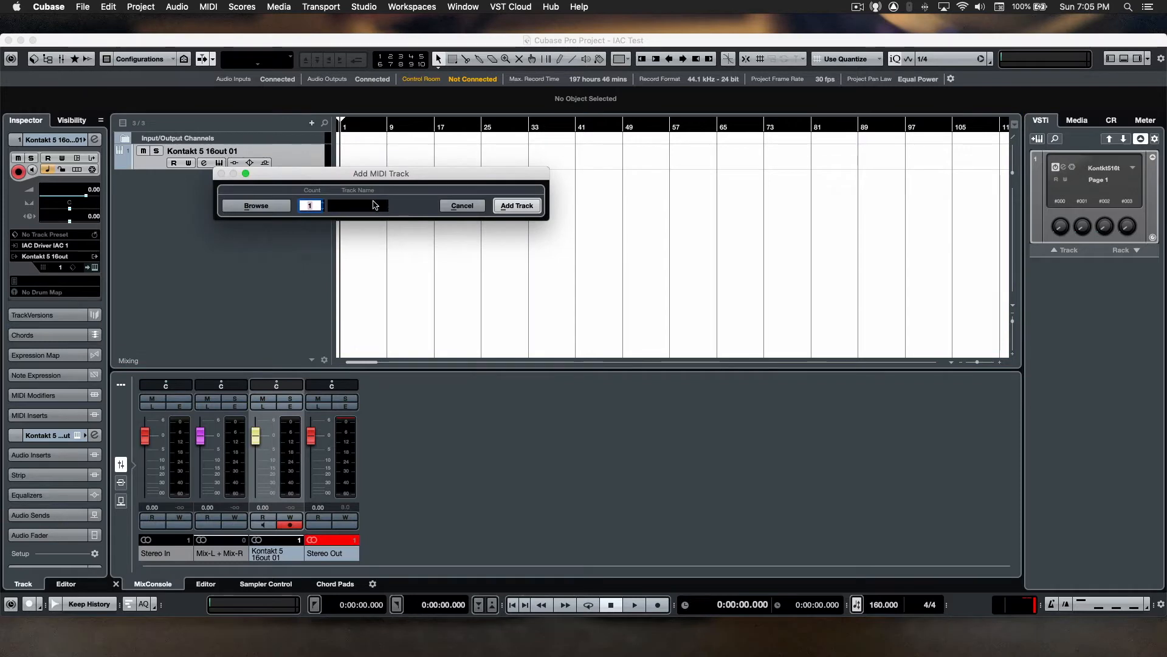
left_click(516, 205)
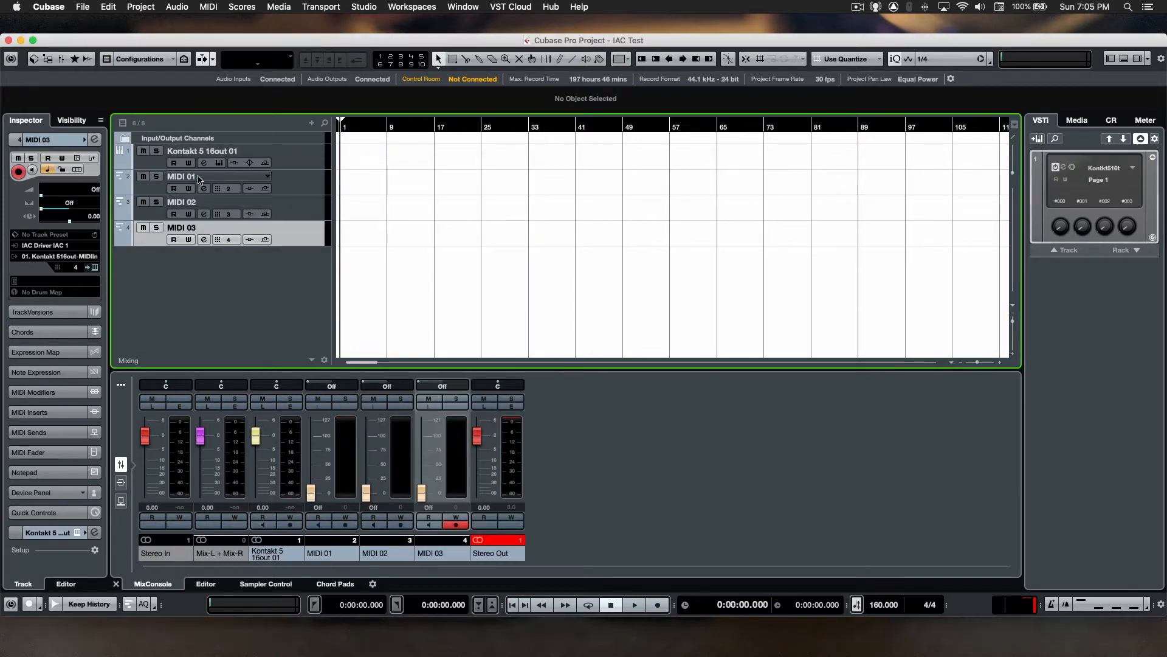
Step: Rename the three new MIDI tracks Snare, Tenors and Bass, in that order
double_click(181, 176)
type("S")
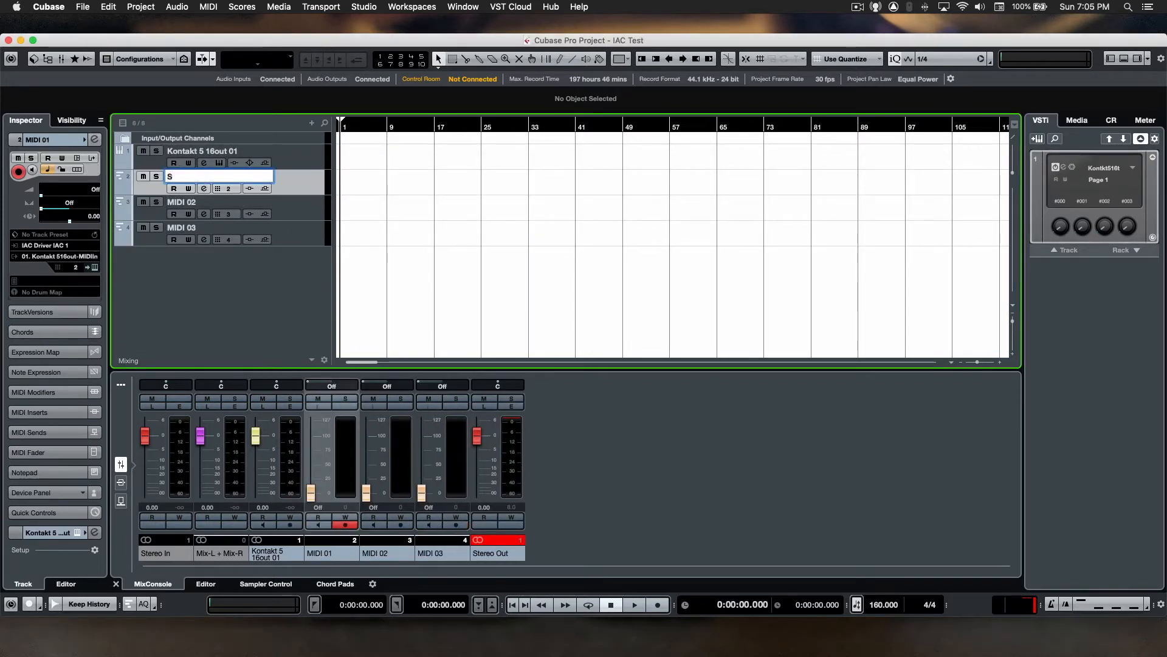
type("nare")
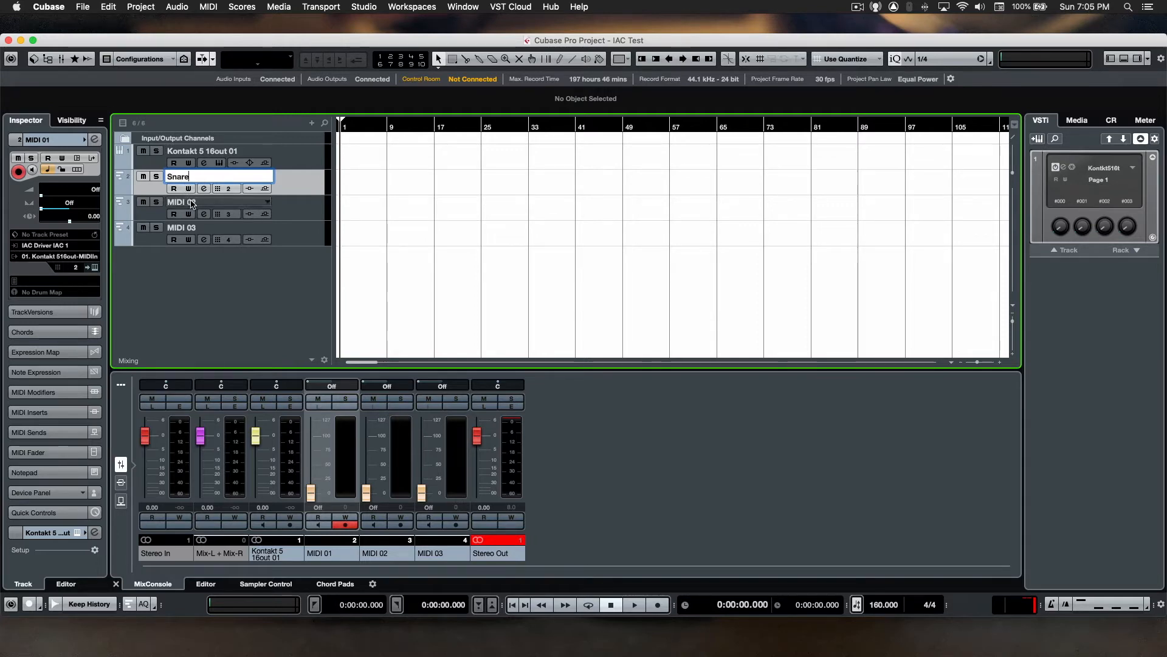
double_click(192, 204)
type("Tenor")
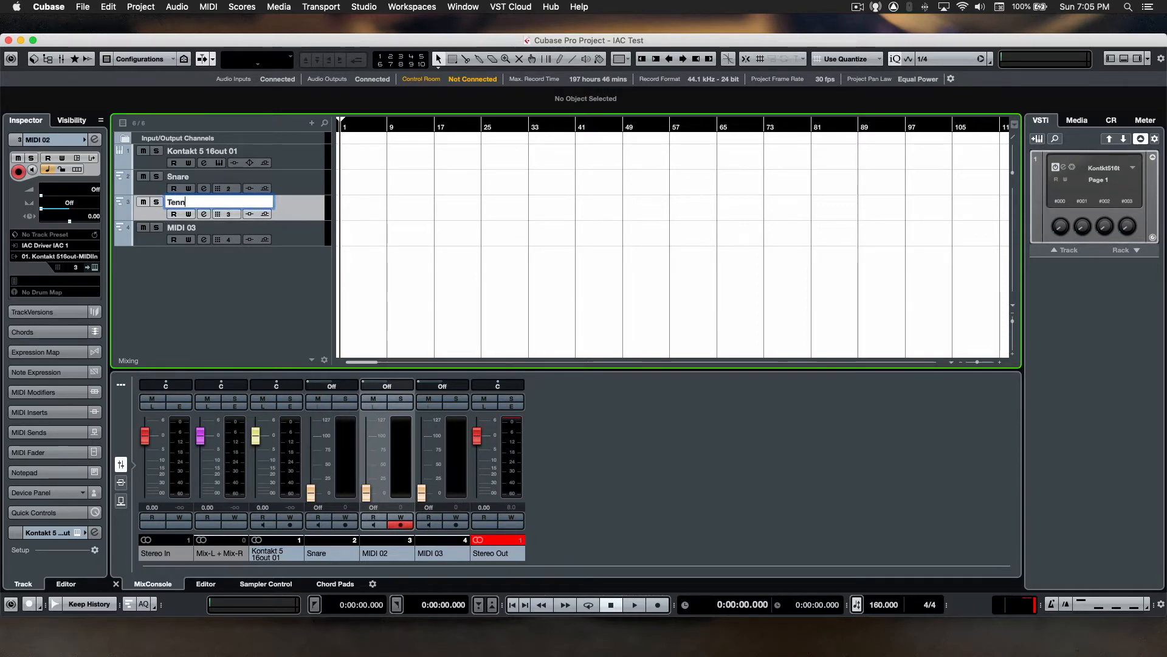
type("s")
key("Return")
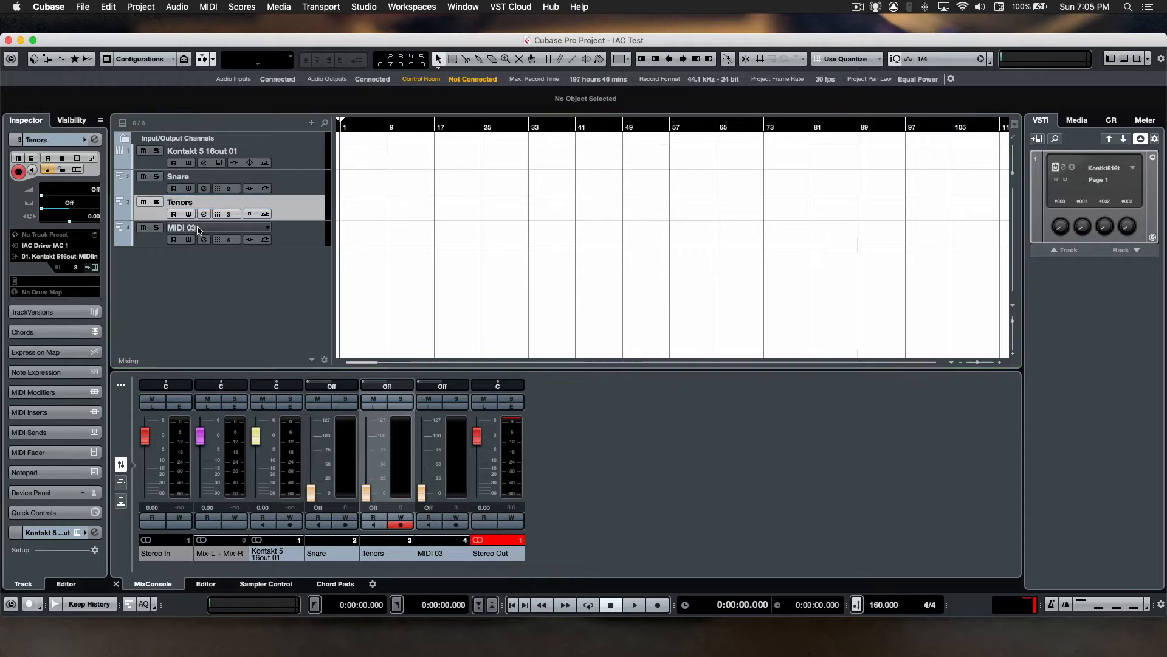
left_click(199, 229)
double_click(198, 230)
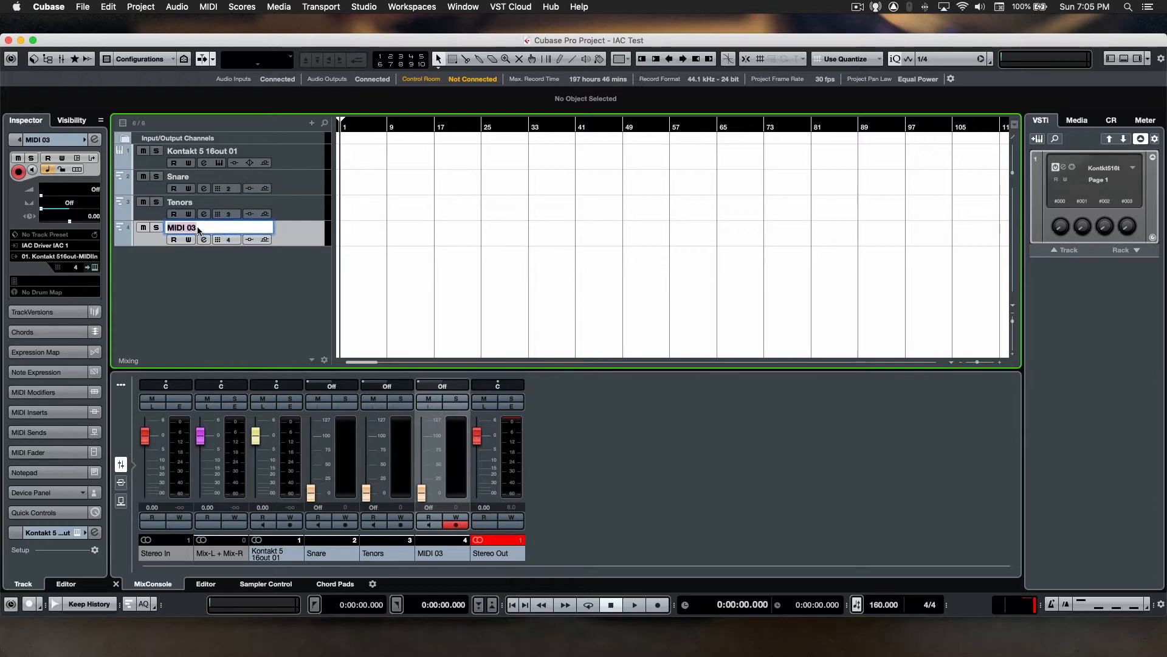
type("Bass")
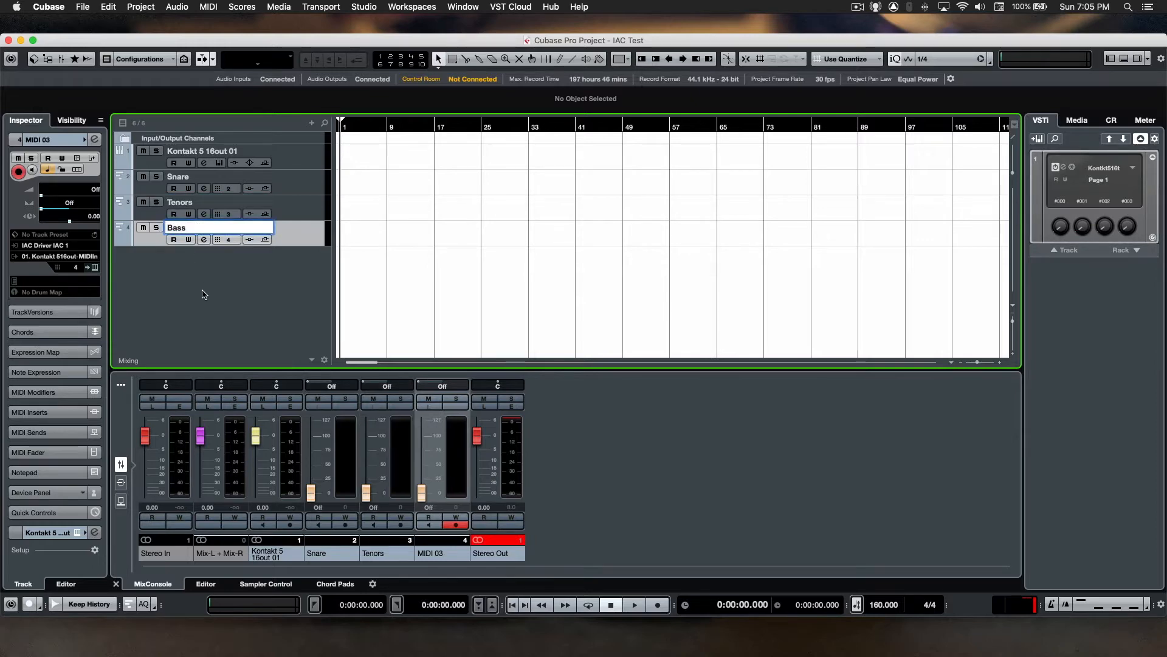
key("Return")
Step: Route the Snare track from input IAC Driver IAC 1 to output 01. Kontakt 5 16out - MIDI In on channel 1
left_click(301, 178)
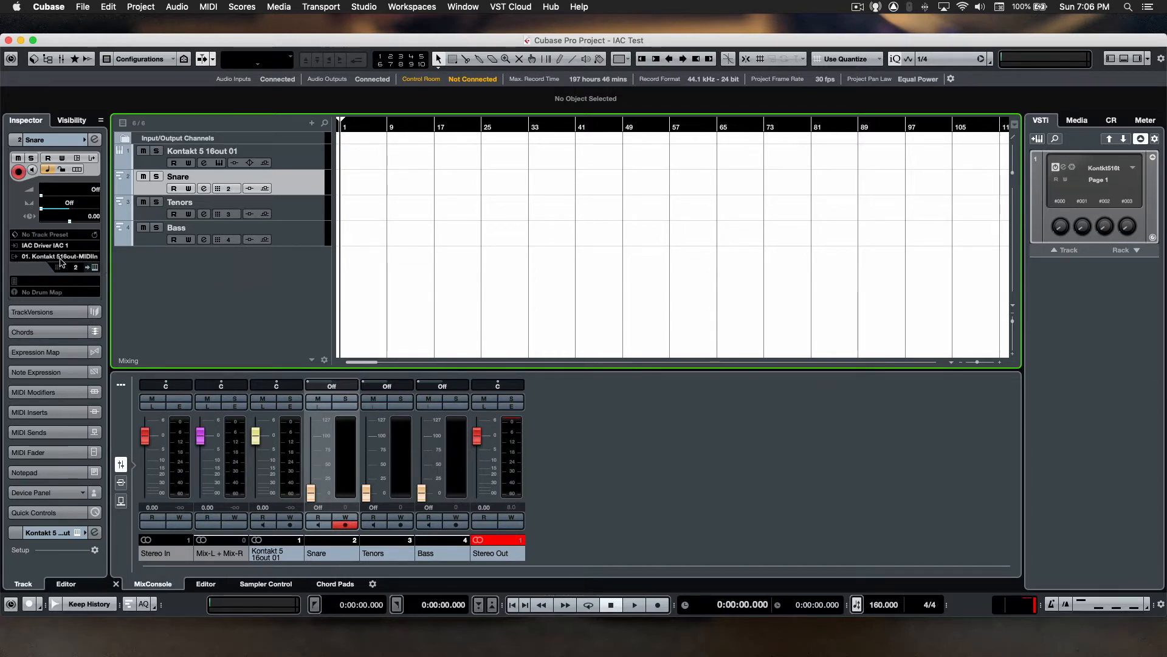
left_click(56, 246)
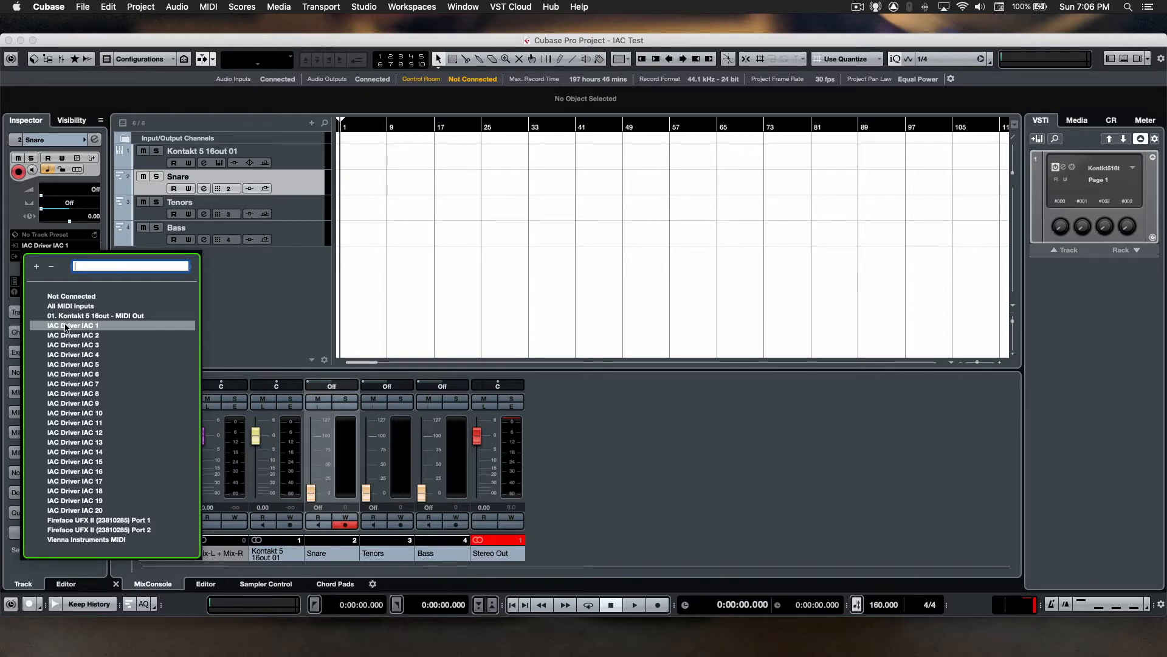
left_click(67, 326)
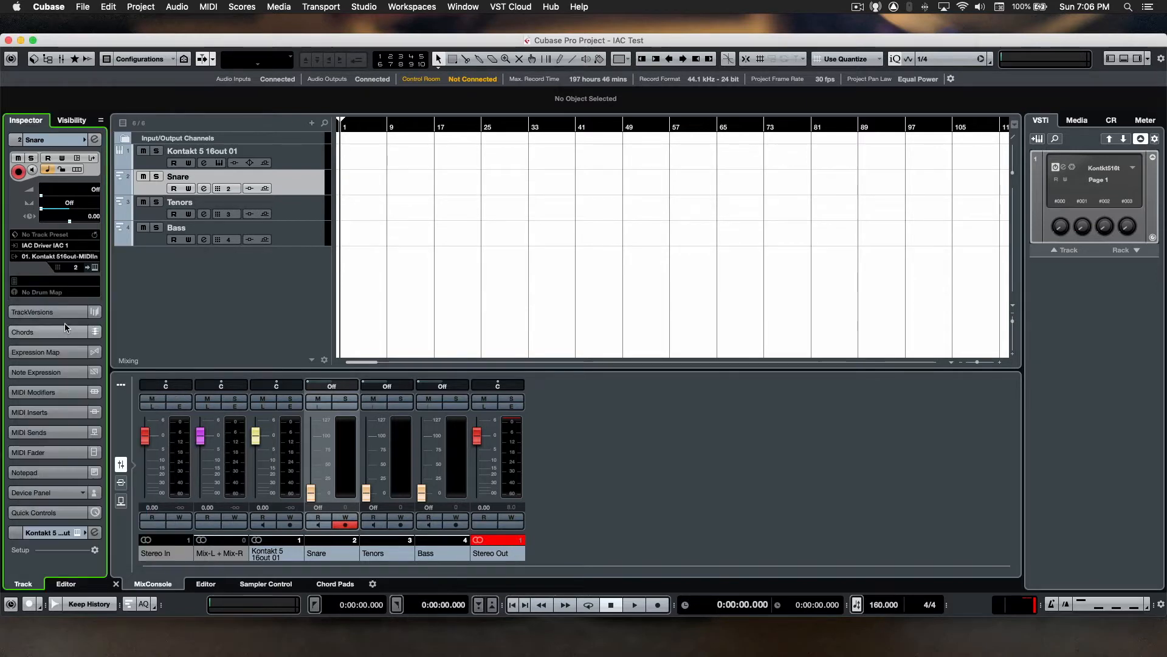
left_click(54, 256)
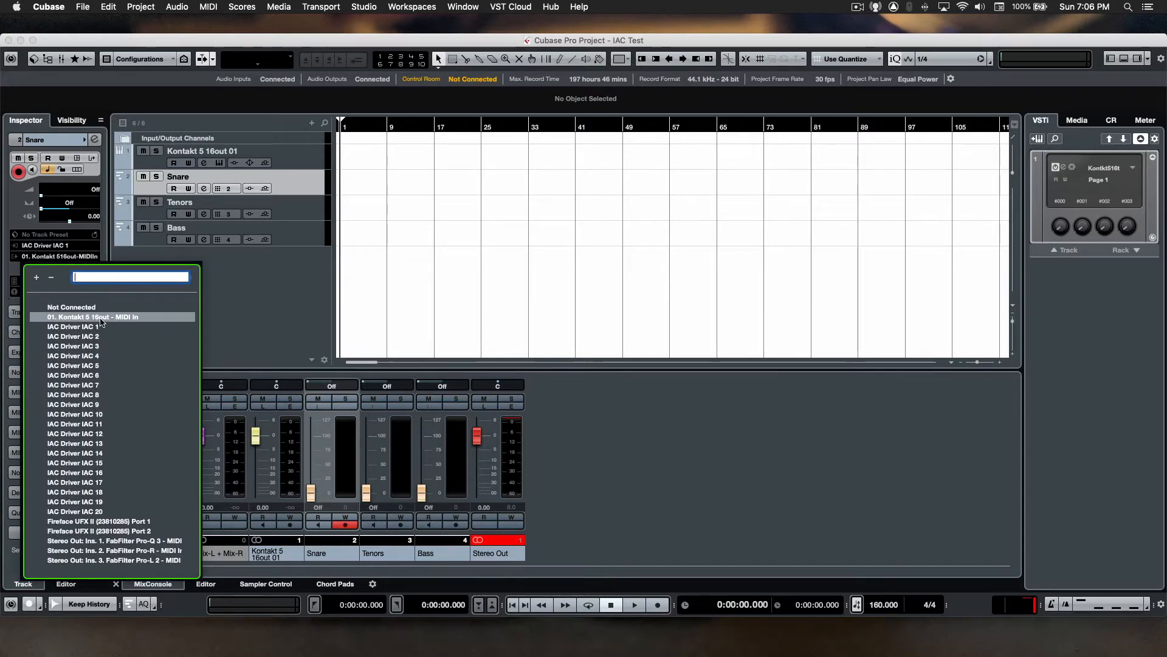
left_click(102, 318)
left_click(102, 321)
left_click(76, 269)
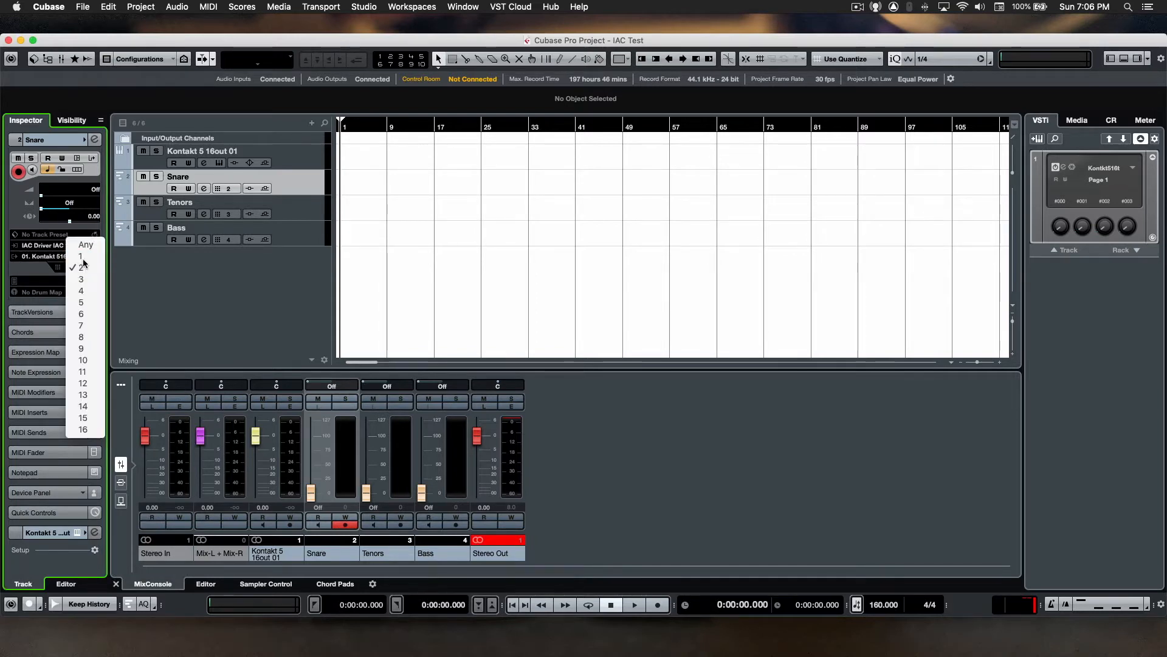
left_click(84, 259)
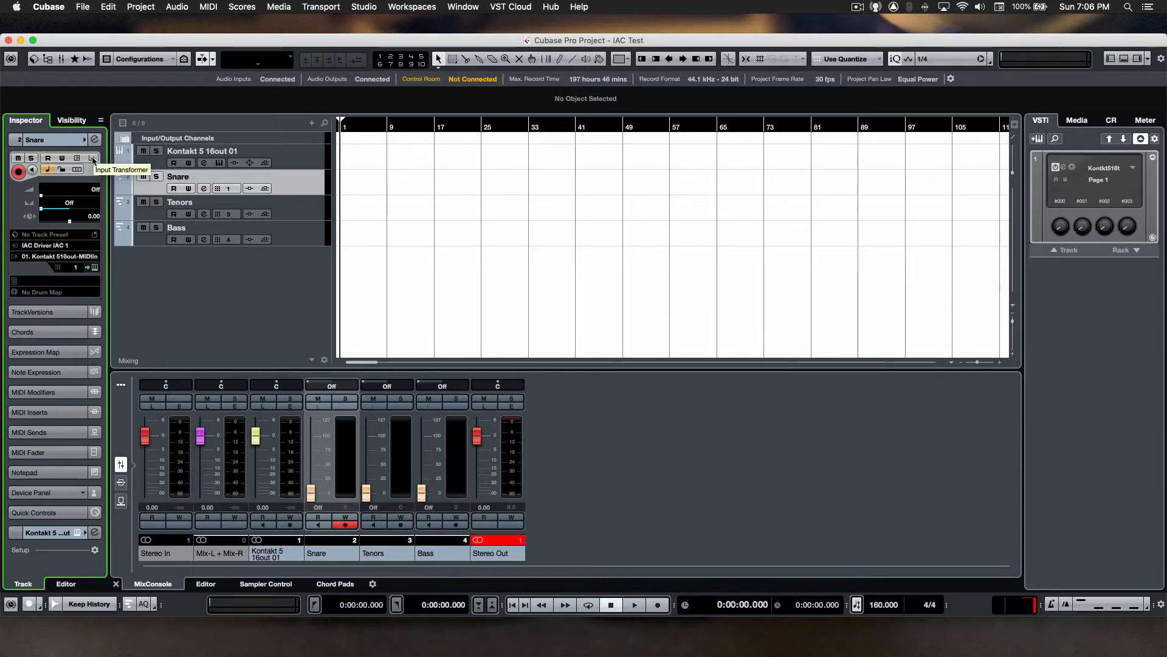
Step: Enable a local Input Transformer on the Snare track with the Channel Filtering preset Pass CH 01
left_click(93, 159)
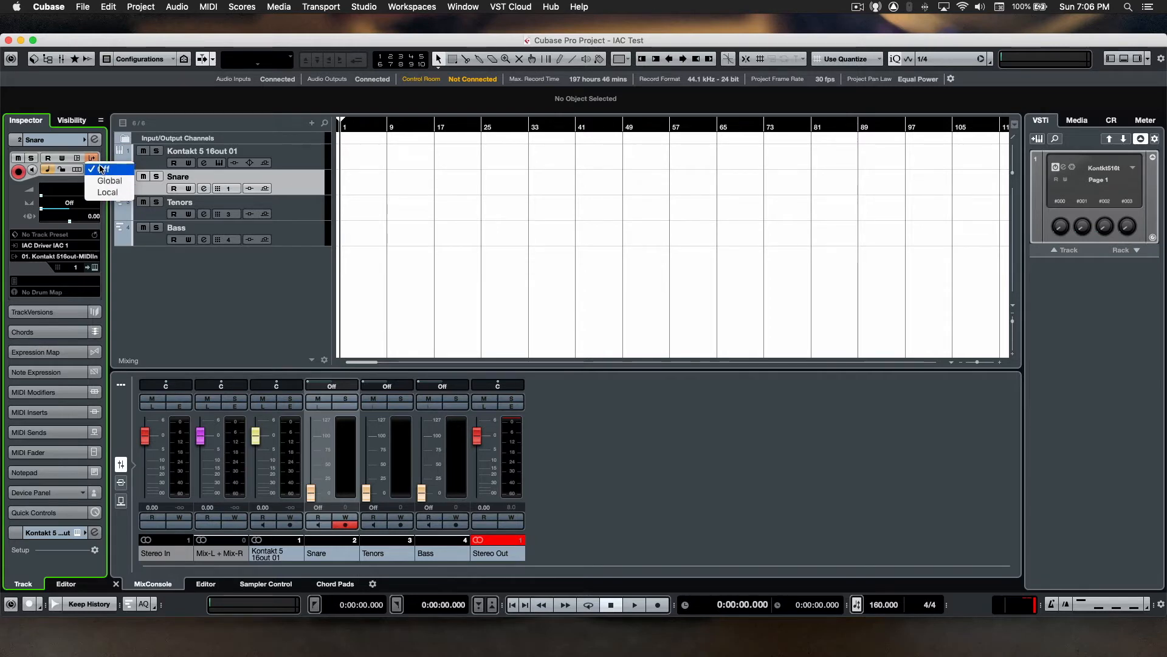
left_click(108, 192)
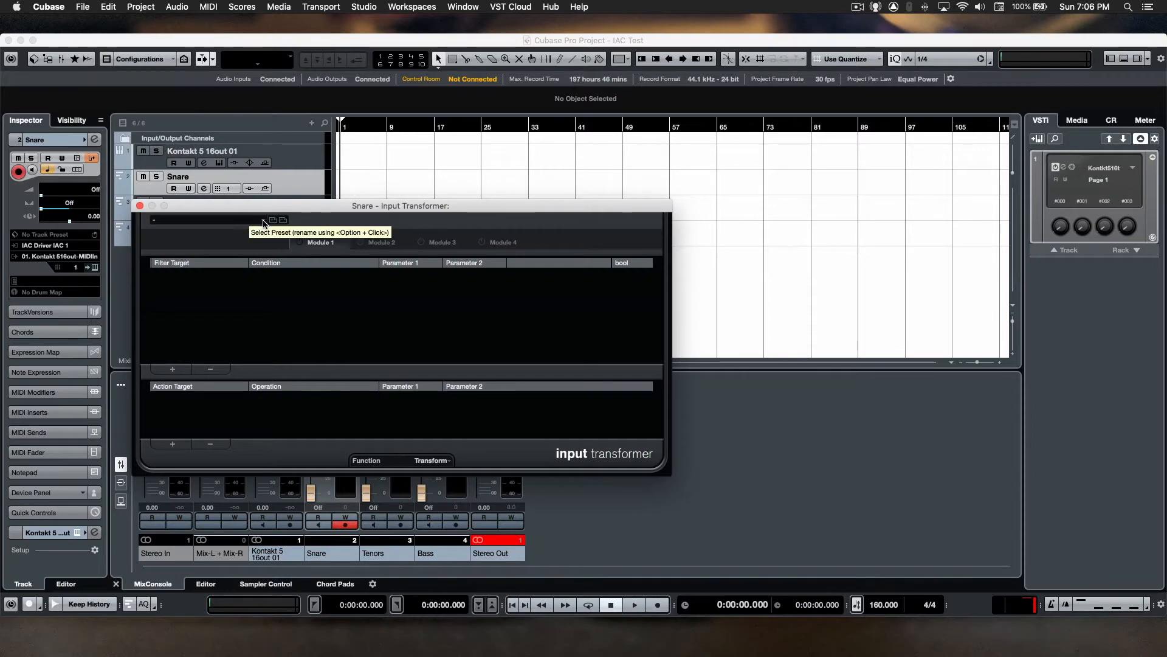
left_click(263, 224)
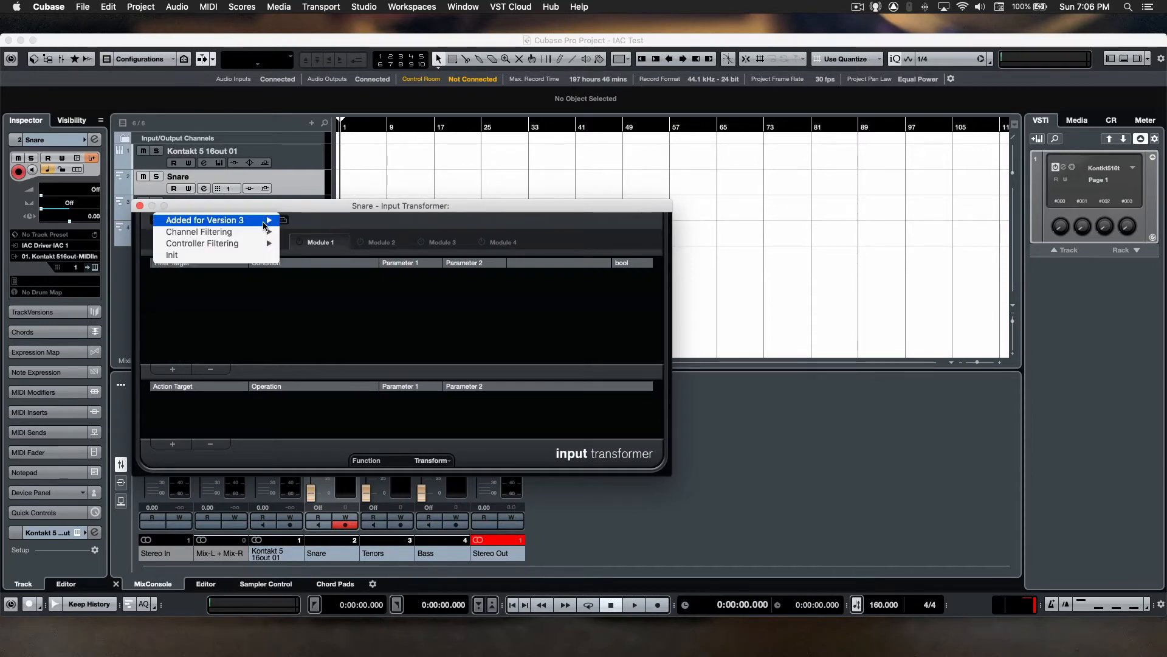
mouse_move(234, 233)
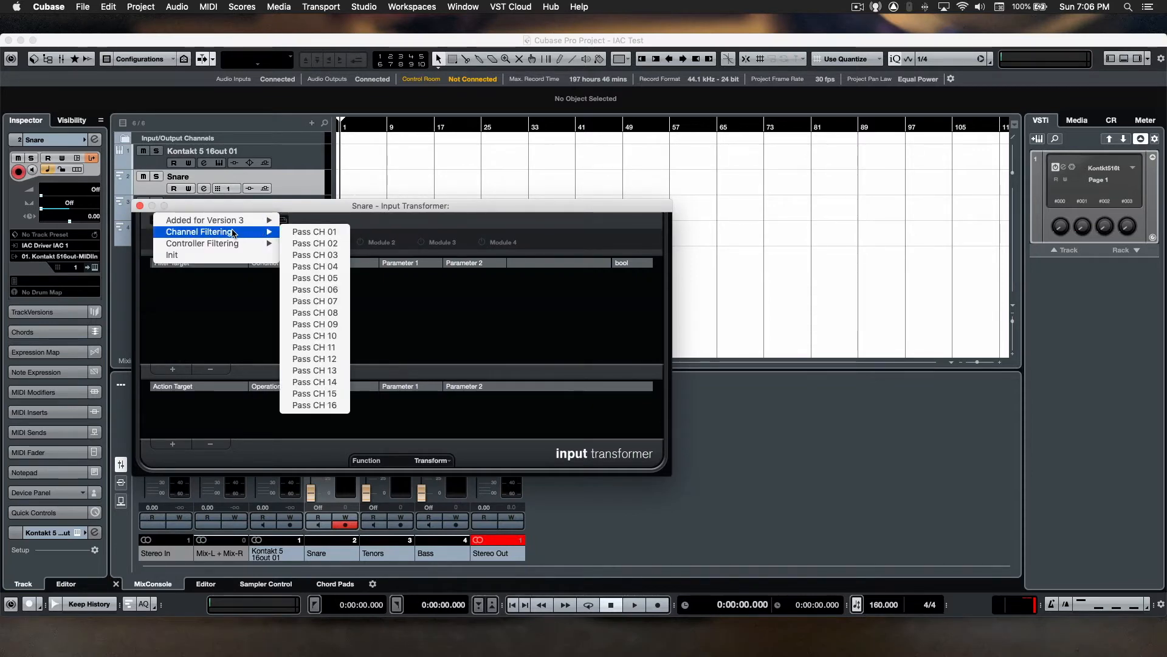
left_click(314, 232)
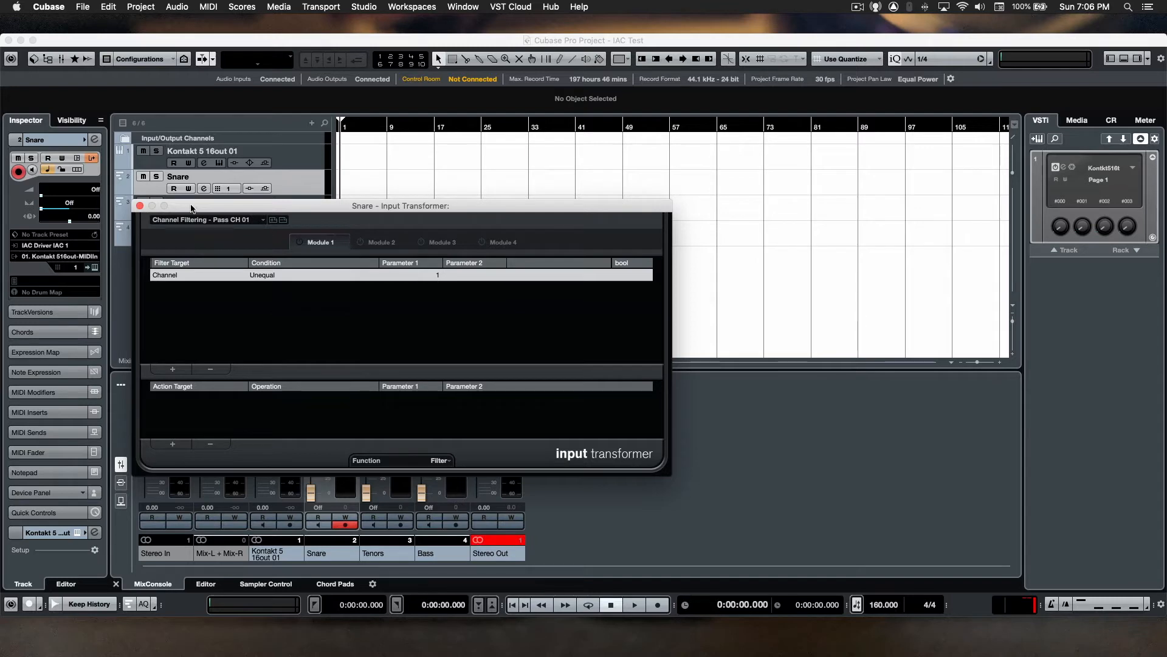
left_click(140, 205)
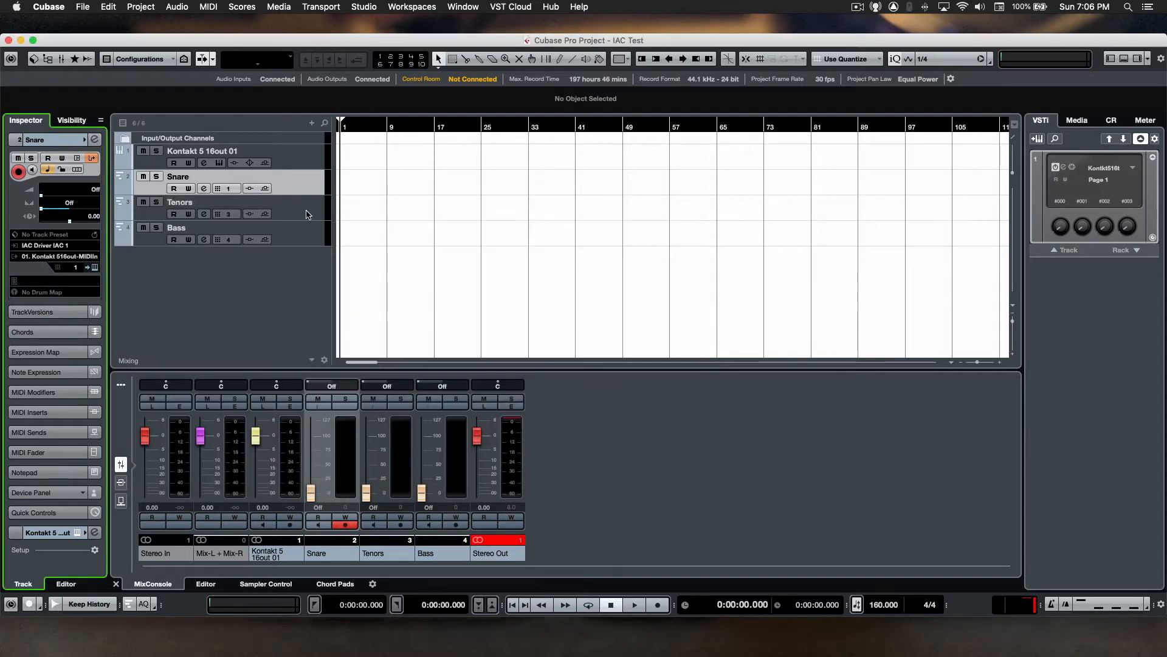
Step: Route the Tenors track's output to 01. Kontakt 5 16out - MIDI In and set its MIDI channel to 2
left_click(307, 214)
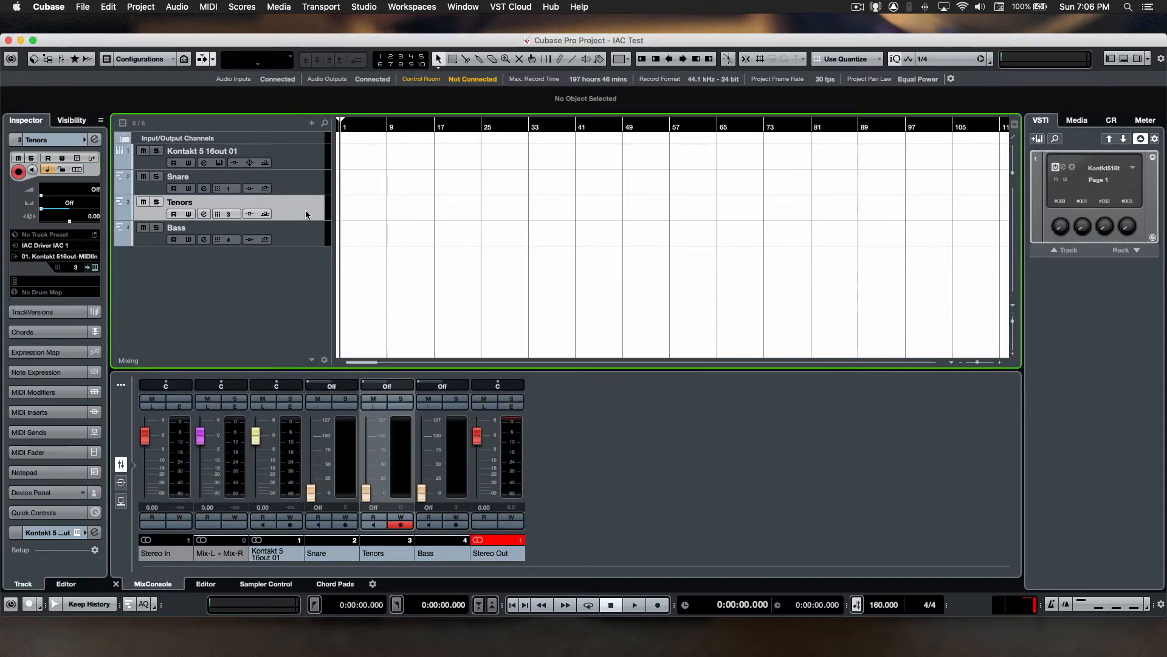
left_click(40, 257)
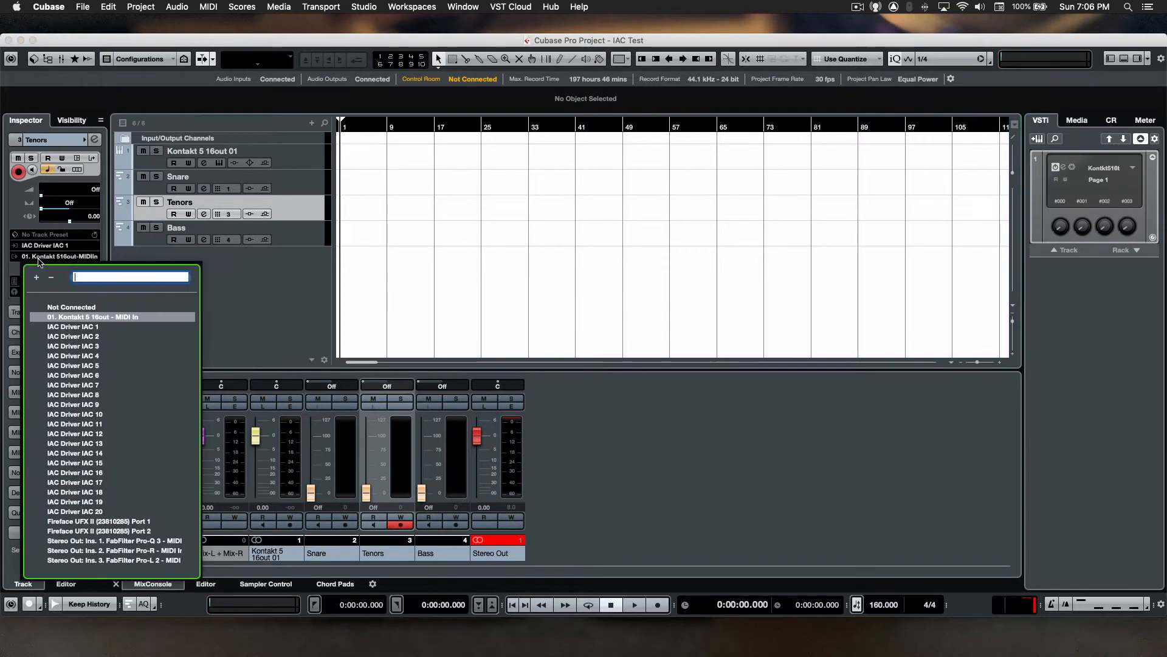
left_click(87, 318)
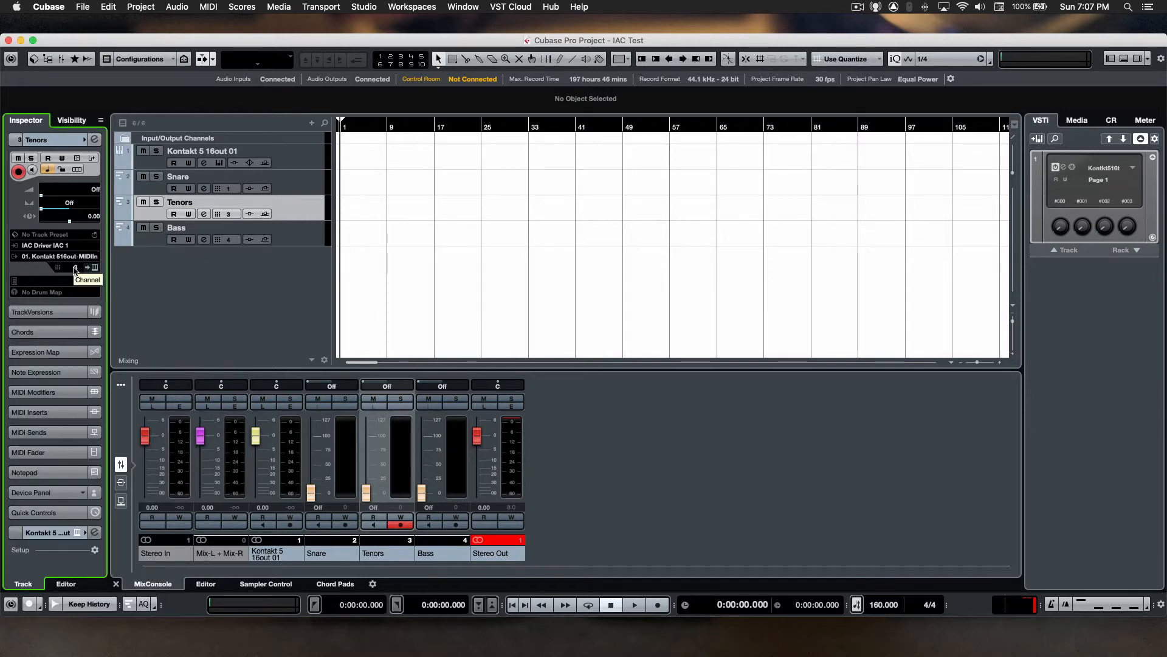
left_click(74, 271)
left_click(93, 256)
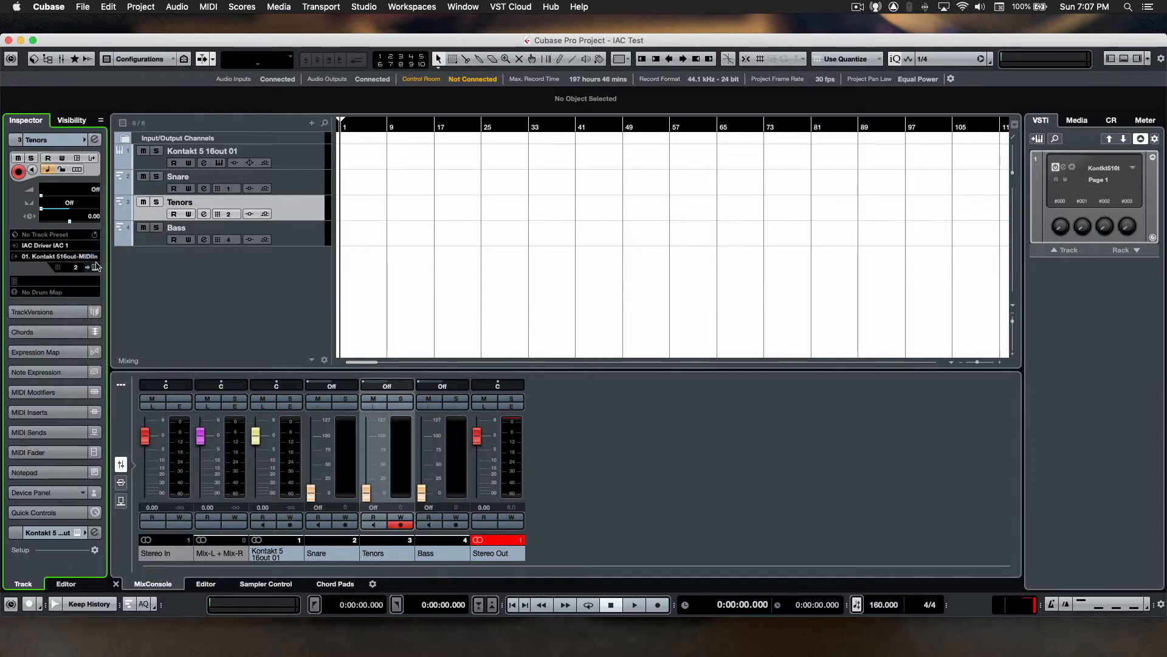
Step: Enable a local Input Transformer on the Tenors track with the Channel Filtering preset Pass CH 02
left_click(92, 157)
left_click(112, 193)
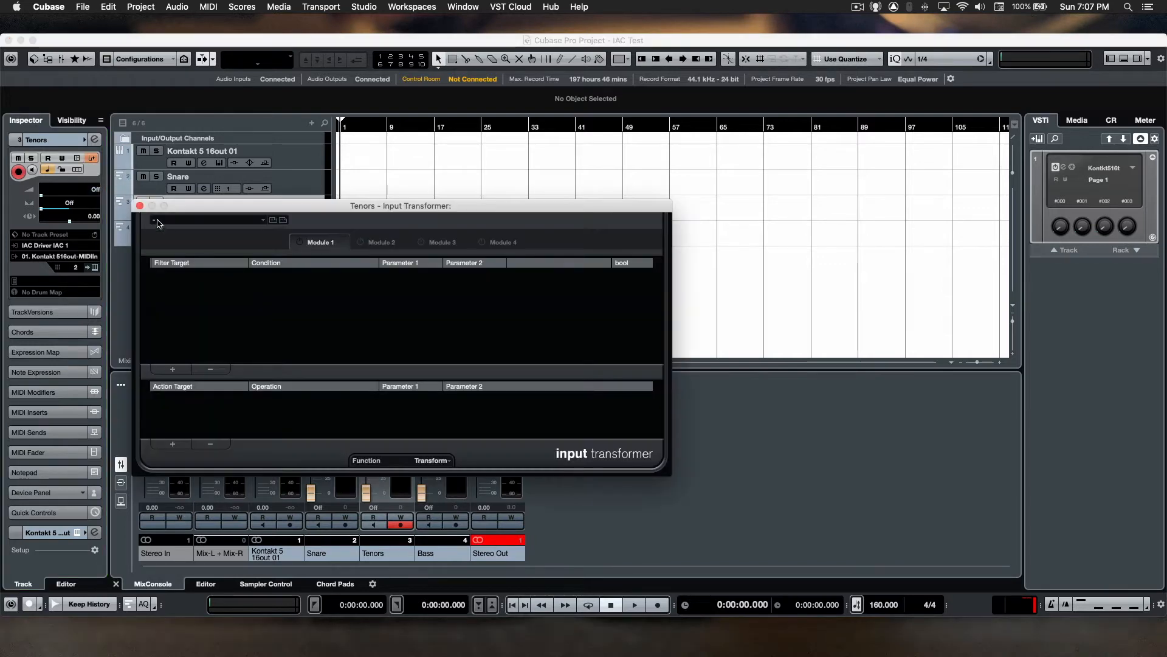
left_click(262, 222)
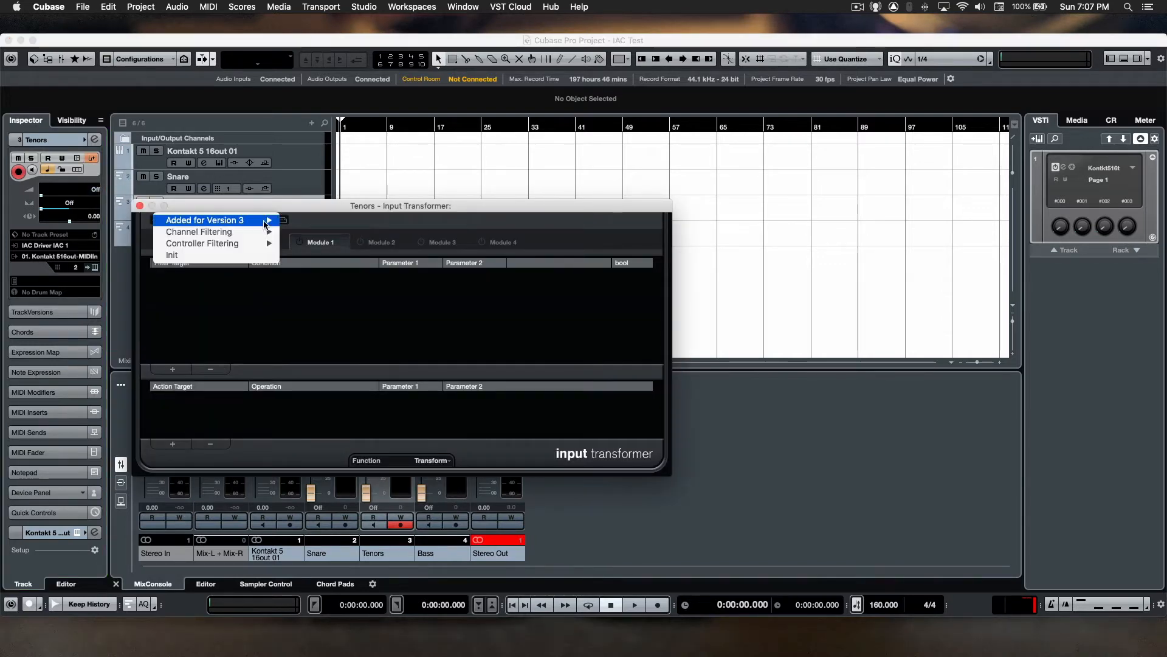
mouse_move(270, 235)
left_click(313, 243)
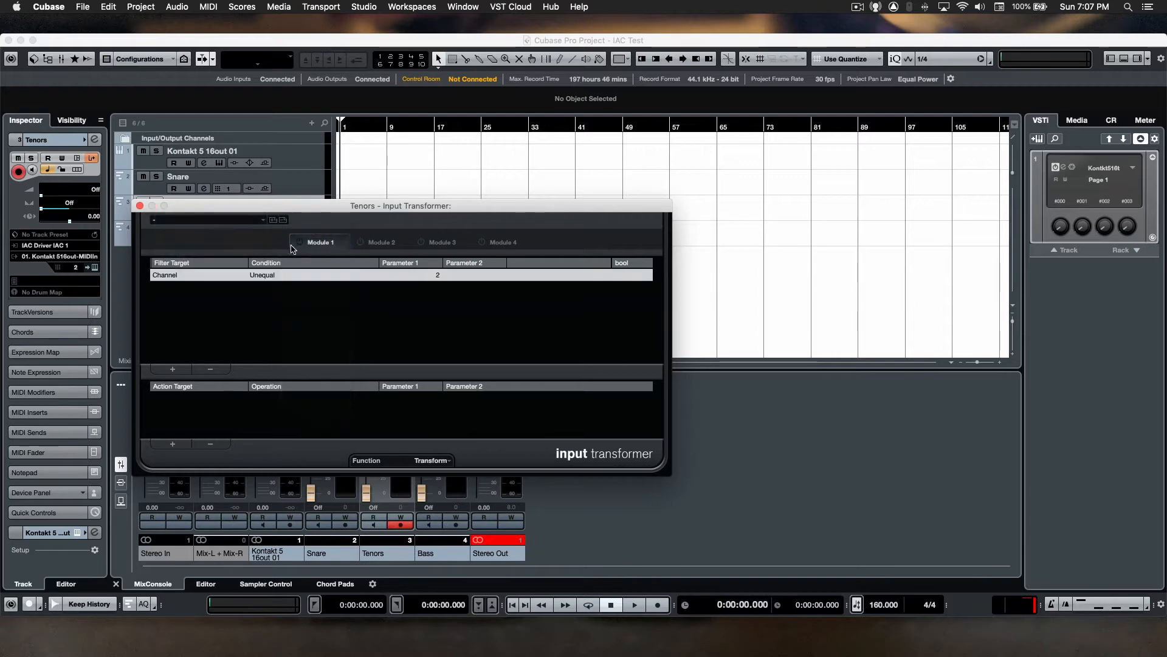
left_click(139, 207)
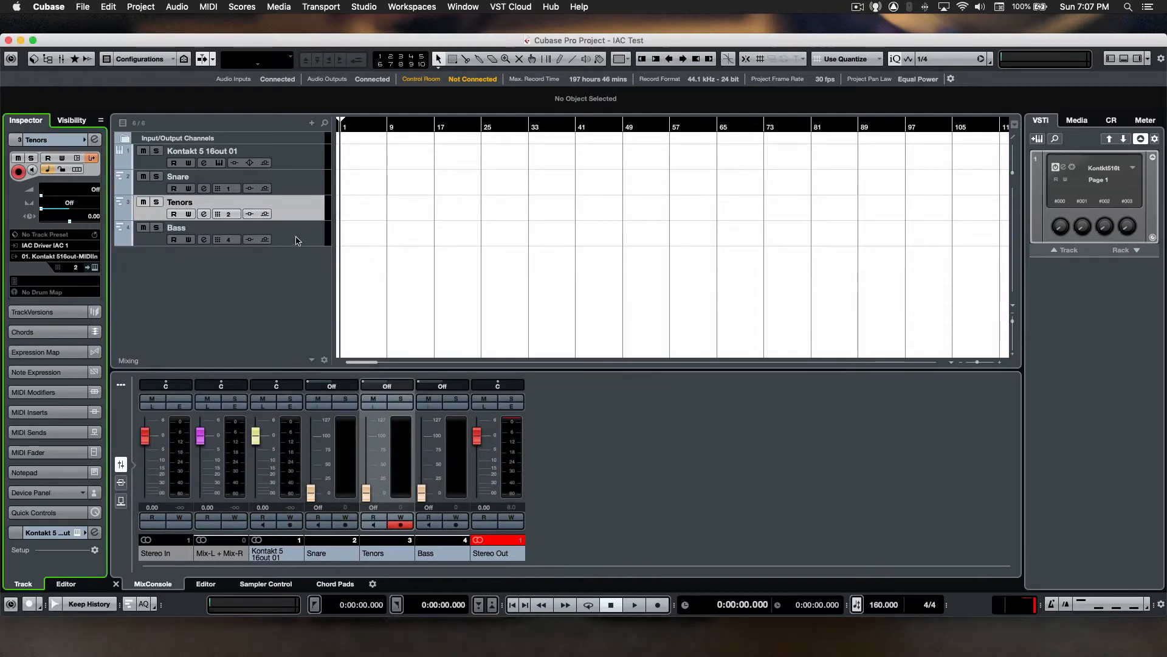
Step: Set the Bass track's MIDI channel to 3
left_click(298, 242)
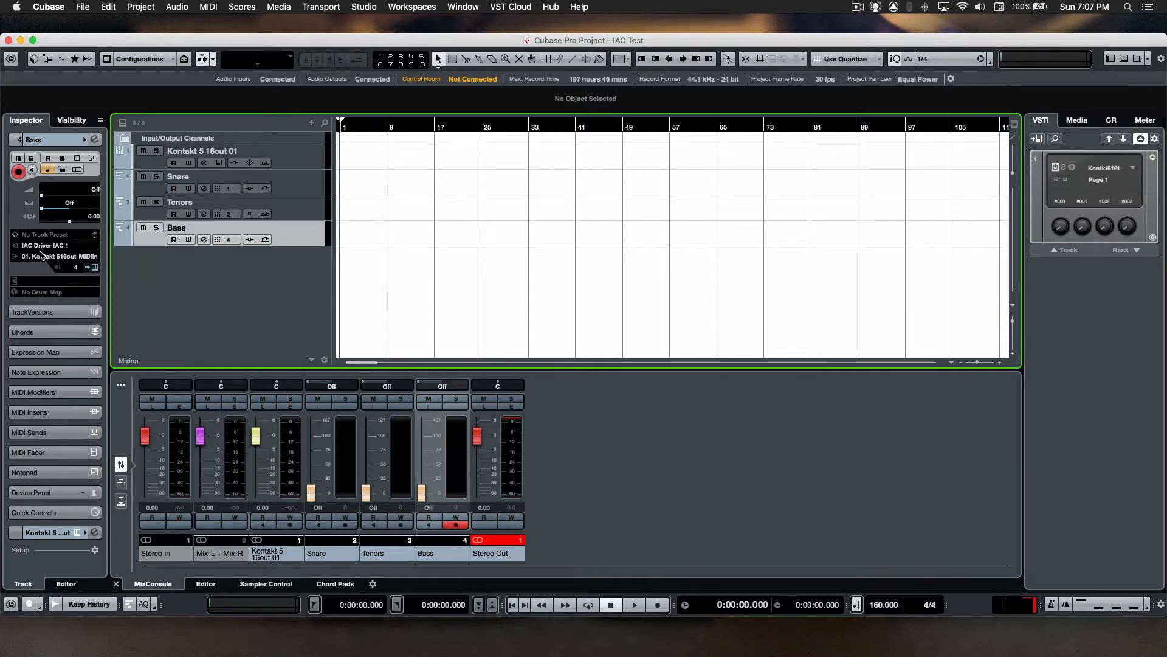
left_click(64, 268)
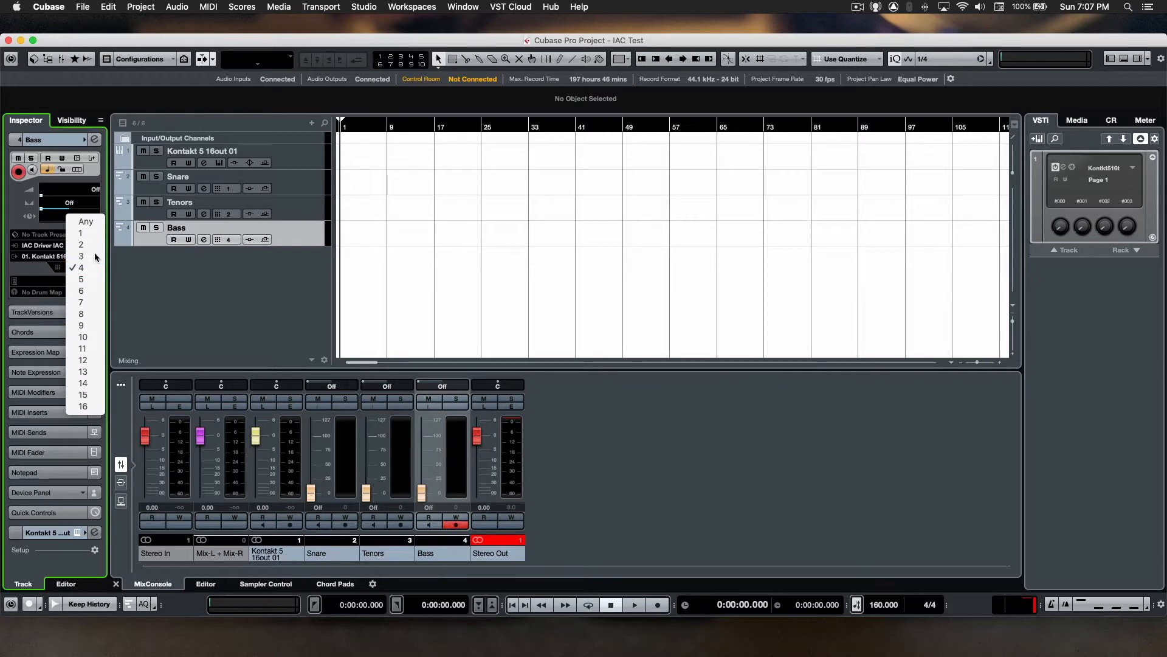
left_click(95, 256)
Step: Enable a local Input Transformer on the Bass track with the Channel Filtering preset Pass CH 03
left_click(92, 157)
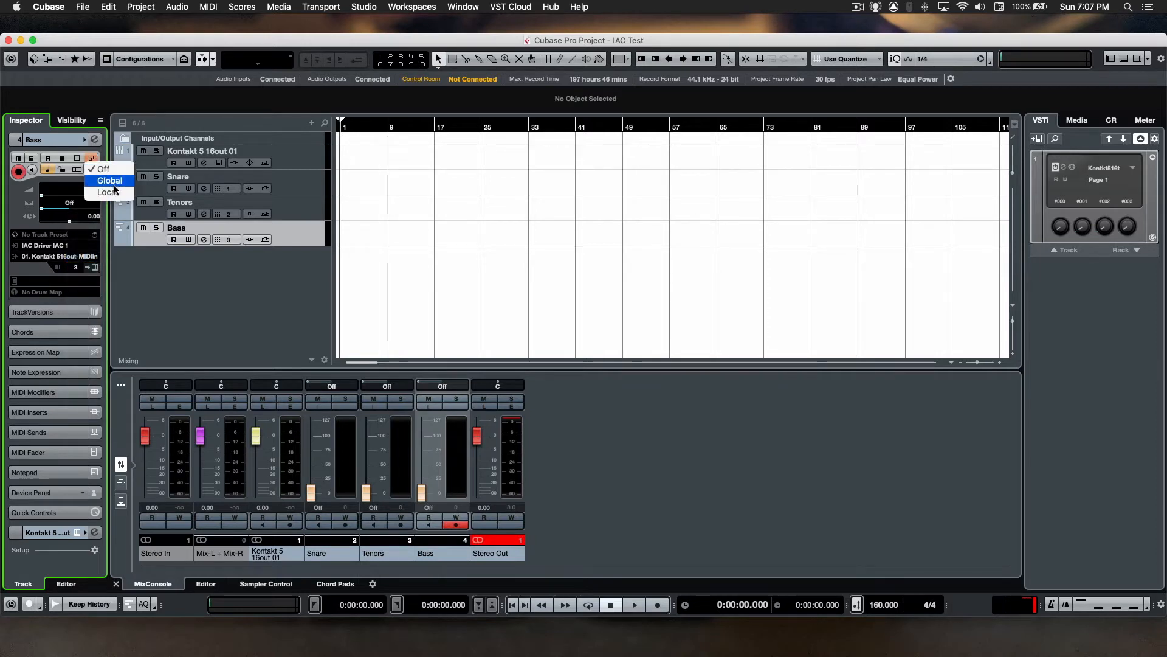
left_click(110, 181)
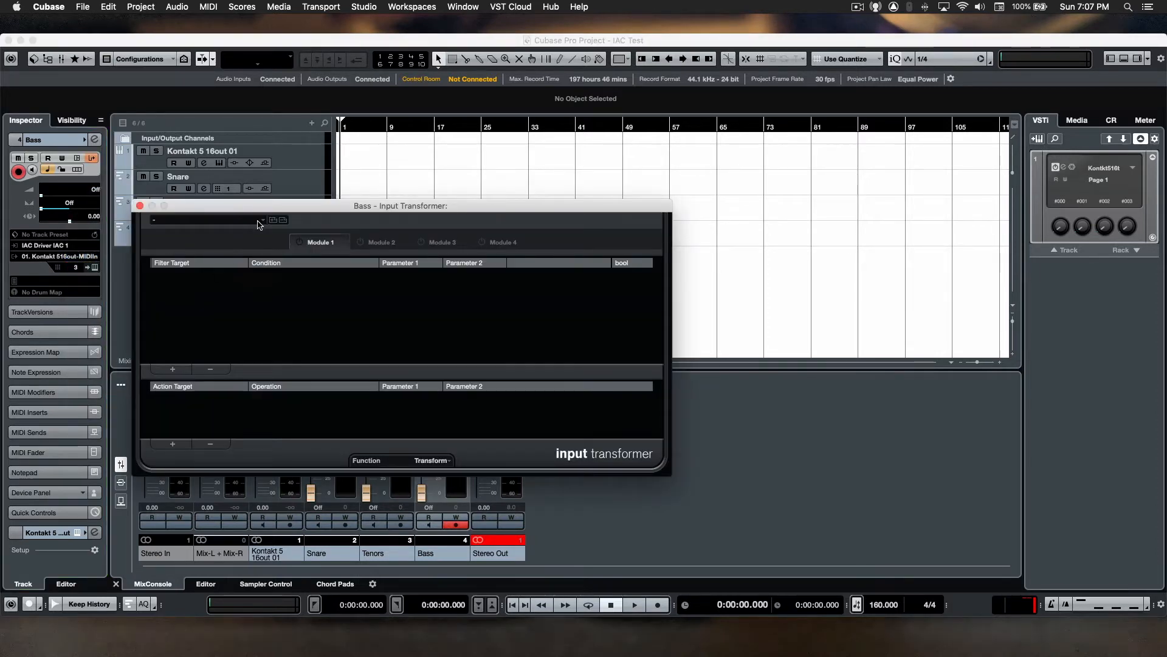
left_click(259, 223)
mouse_move(213, 231)
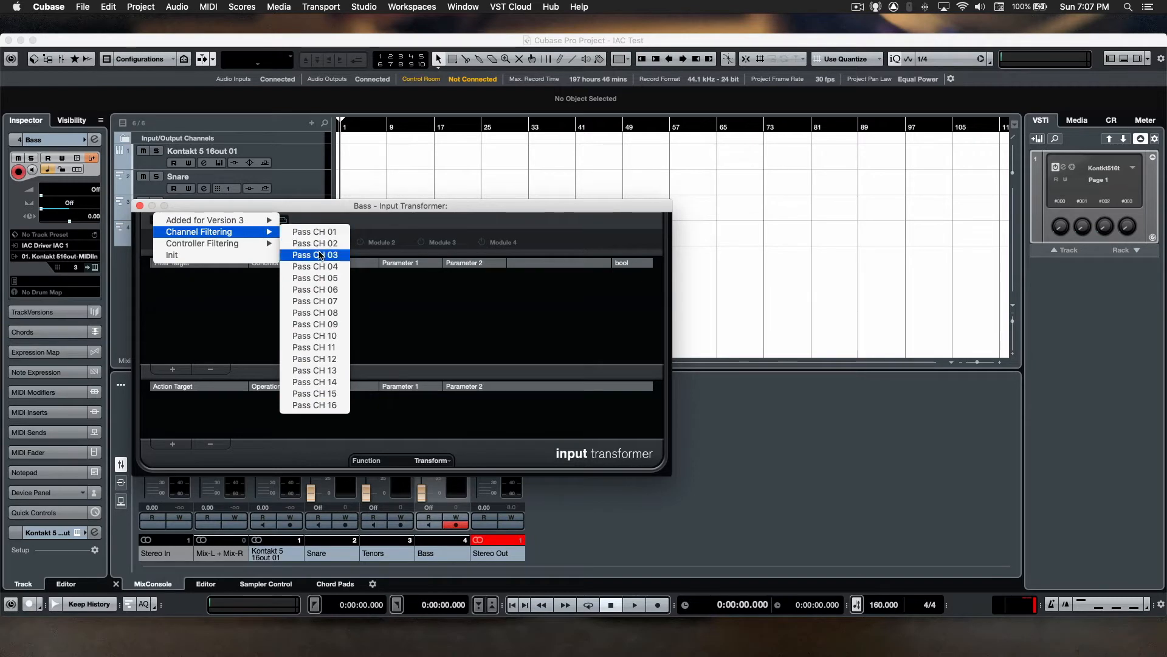
left_click(320, 256)
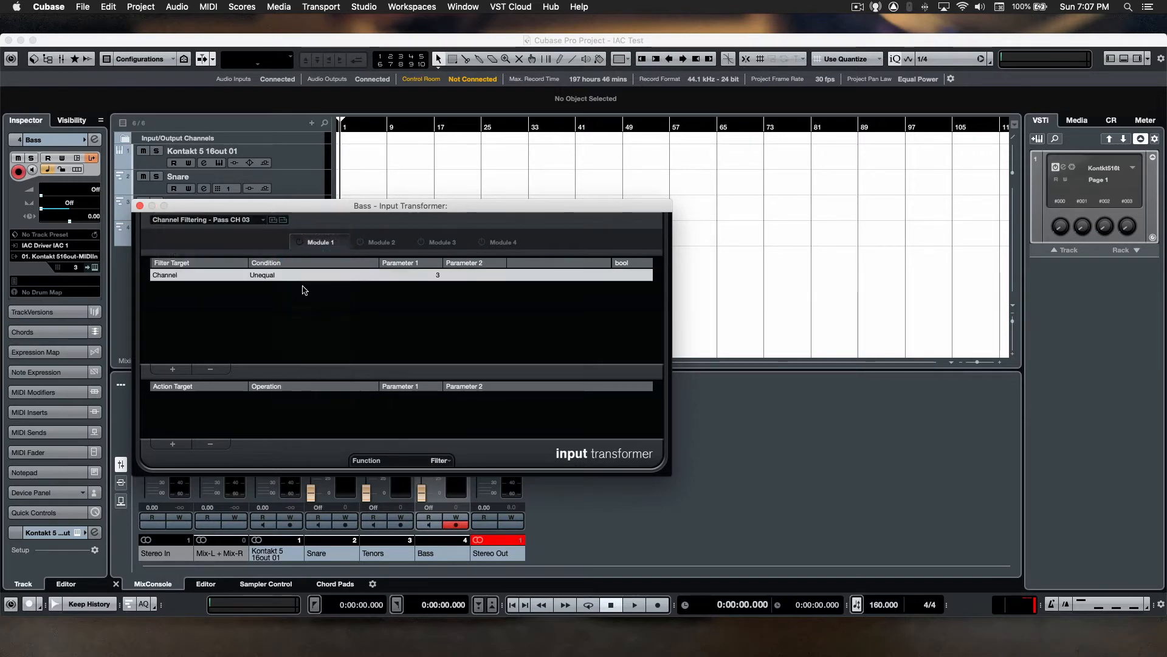
Step: Open the Kontakt 5 16out instrument from the Bass track and load SnareLine (AutoRL) from the Virtual Drumline 2.5 Snares folder
left_click(139, 205)
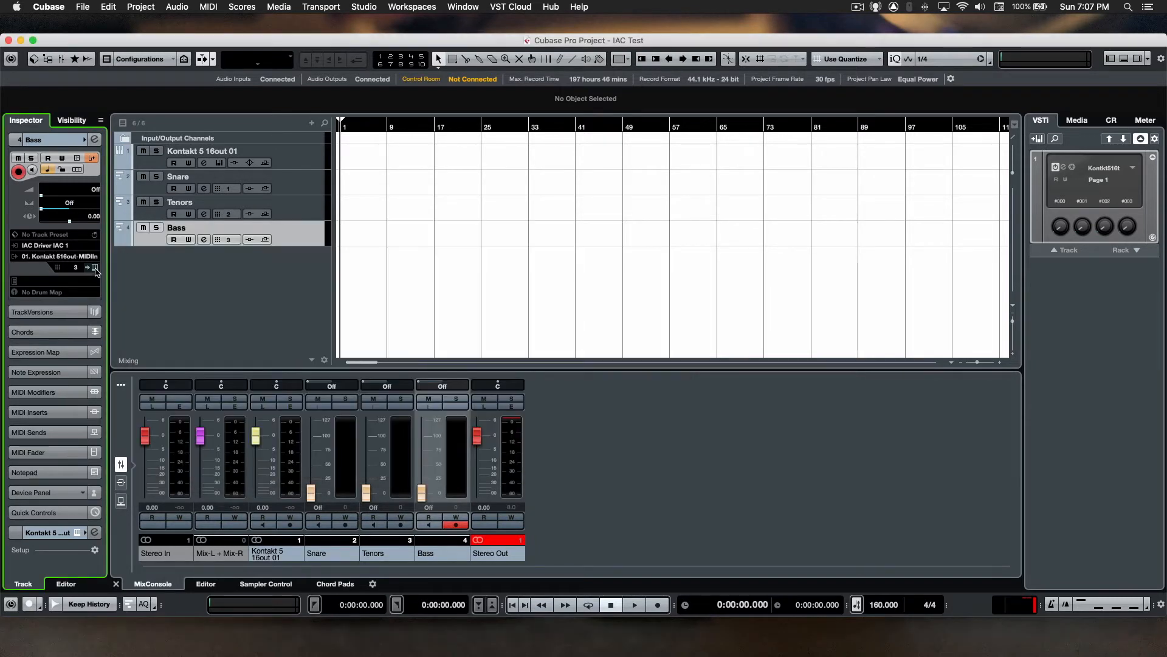
left_click(94, 268)
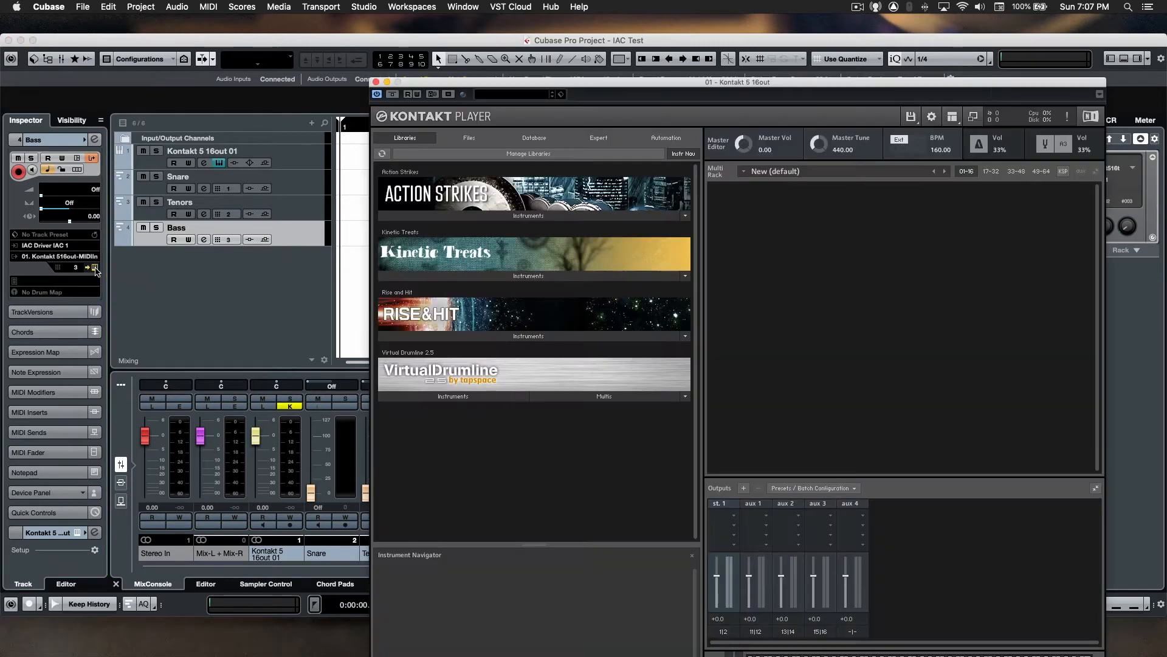
left_click(478, 396)
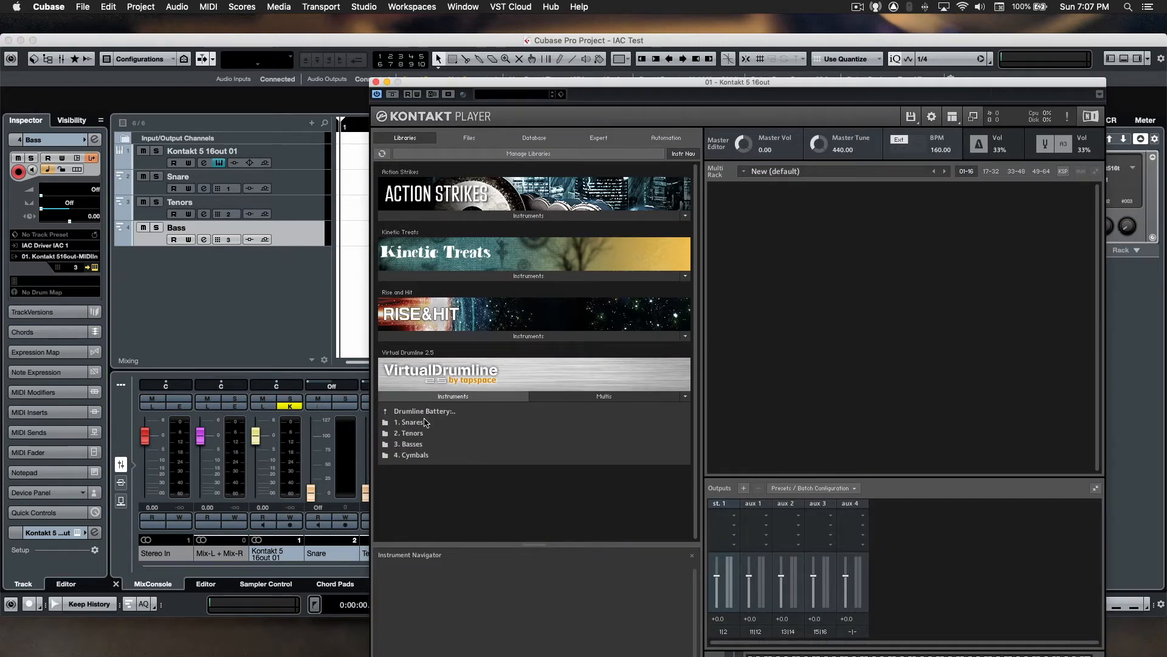
double_click(427, 422)
double_click(426, 422)
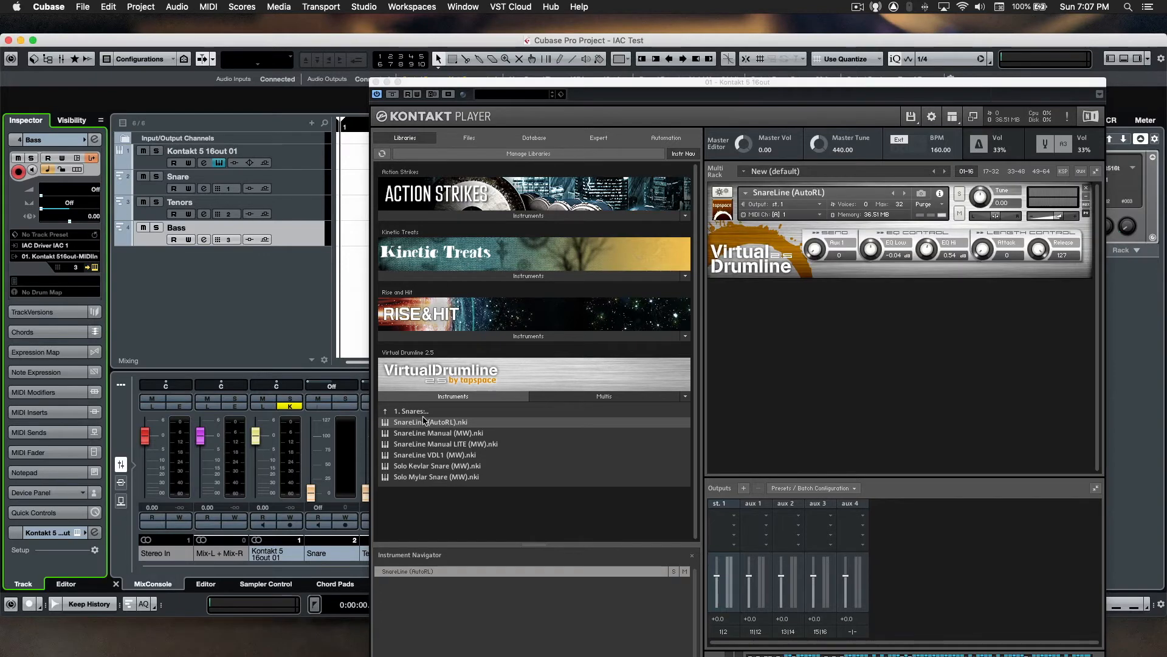
Step: Load TenorLine (AutoRL) (MW KS) from the Tenors folder of Virtual Drumline 2.5 into the Kontakt rack
double_click(420, 411)
double_click(408, 433)
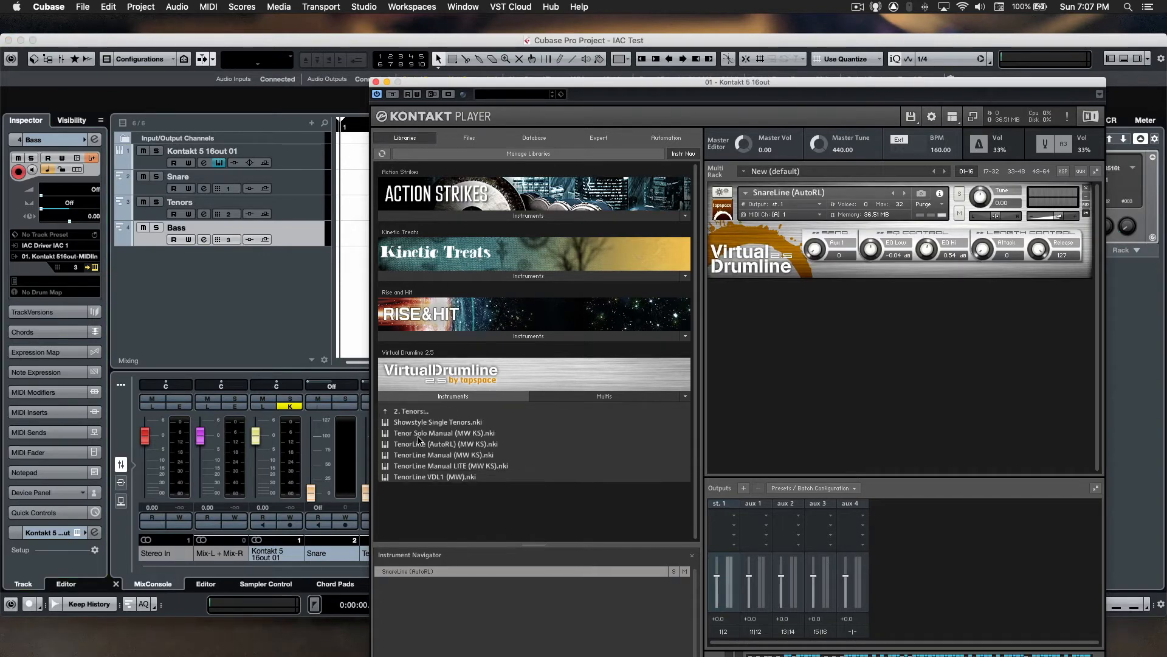
double_click(418, 445)
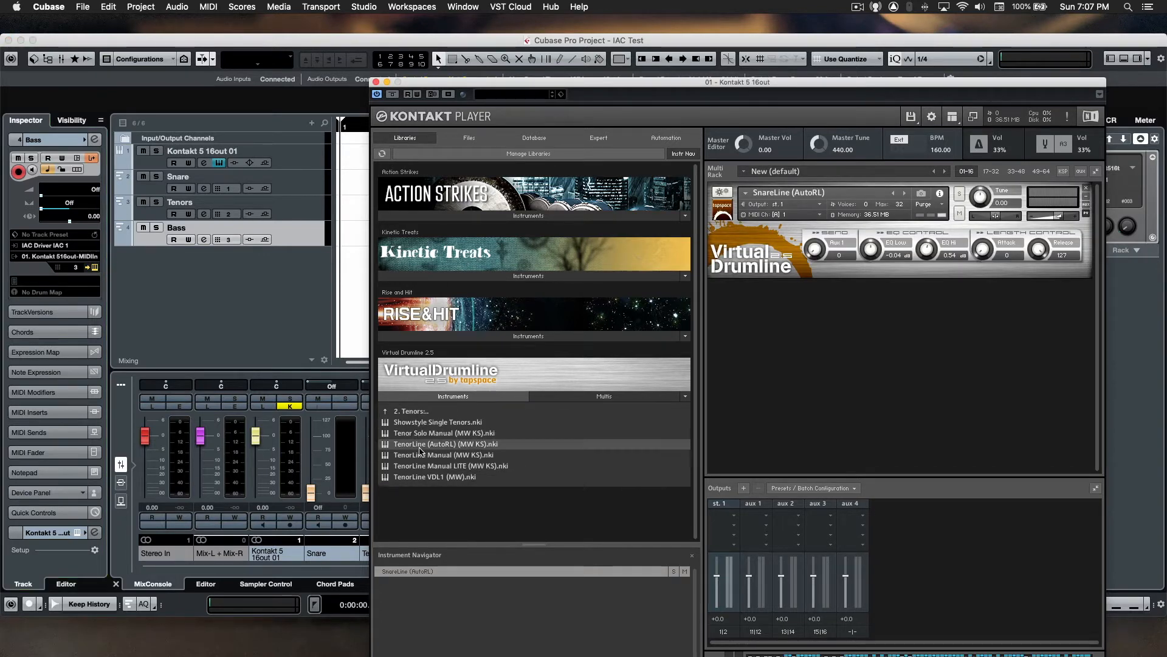
Step: Load BassLine (AutoRL) (MW KS) from the Basses folder and reposition the Kontakt window so the whole rack shows
double_click(403, 411)
double_click(412, 444)
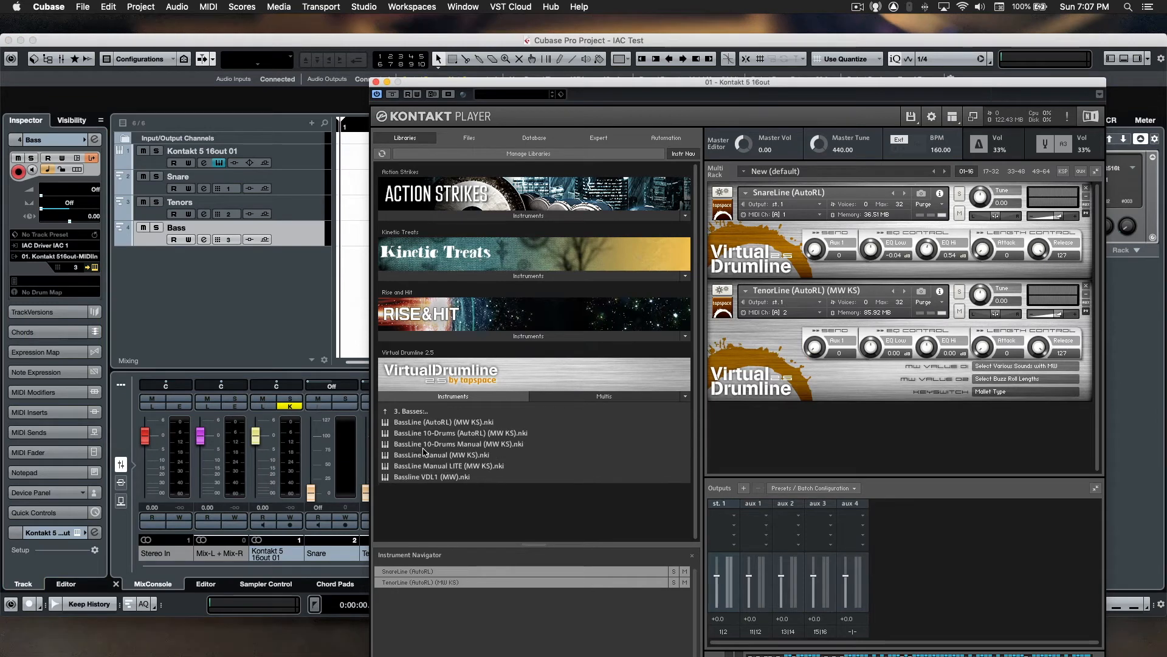
double_click(436, 422)
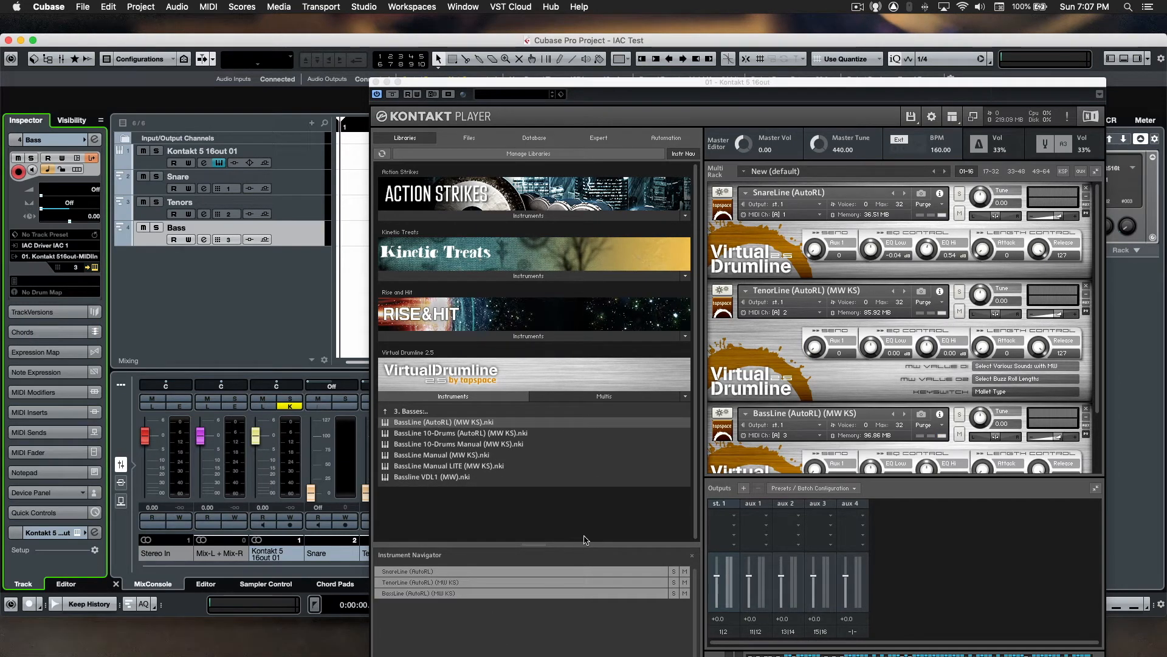
double_click(416, 412)
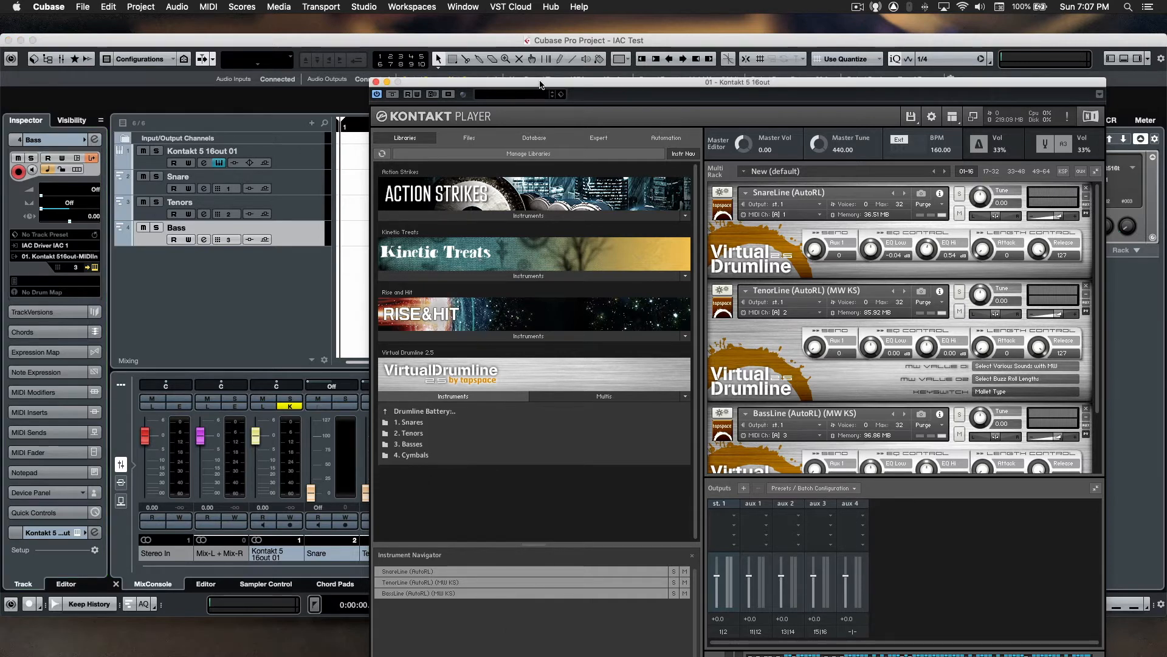
left_click_drag(539, 81, 339, 45)
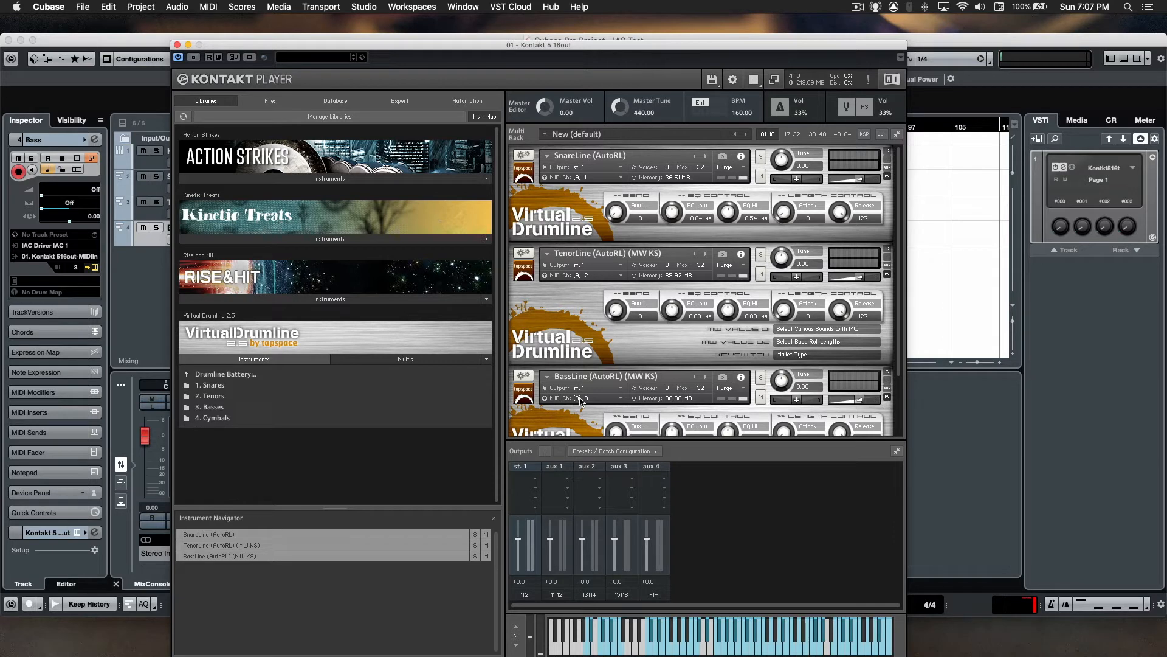
Step: Try reordering the Kontakt rack by placing TenorLine above SnareLine, and move SnareLine back to first place
left_click_drag(547, 249, 555, 149)
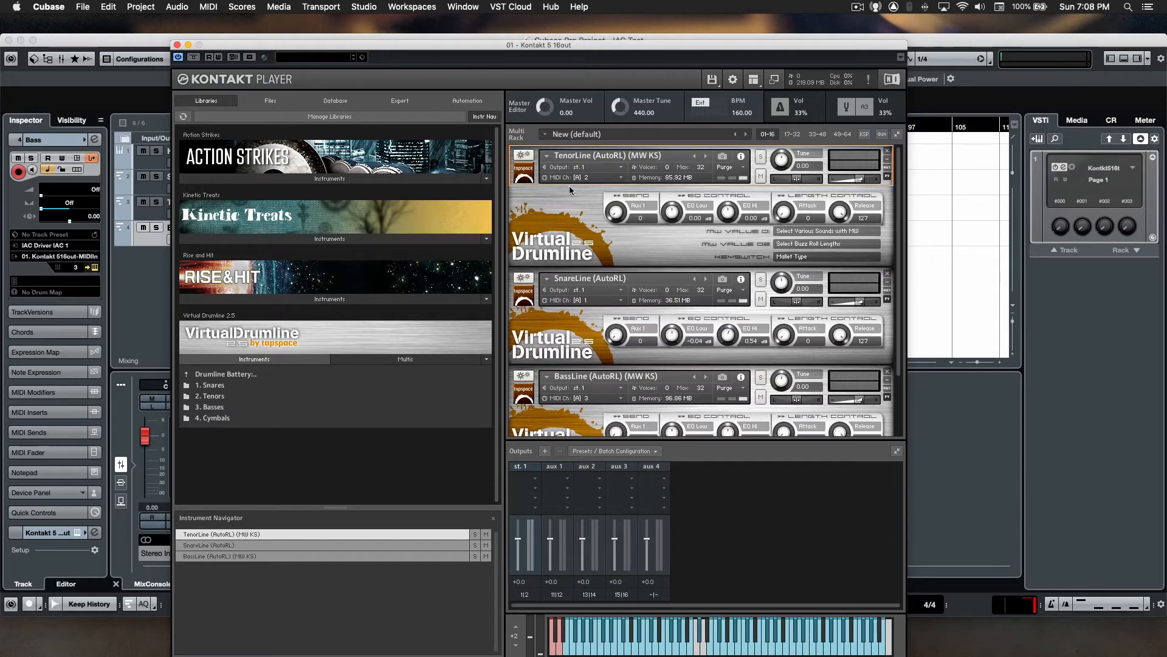
left_click_drag(595, 376, 590, 288)
left_click_drag(614, 374, 582, 170)
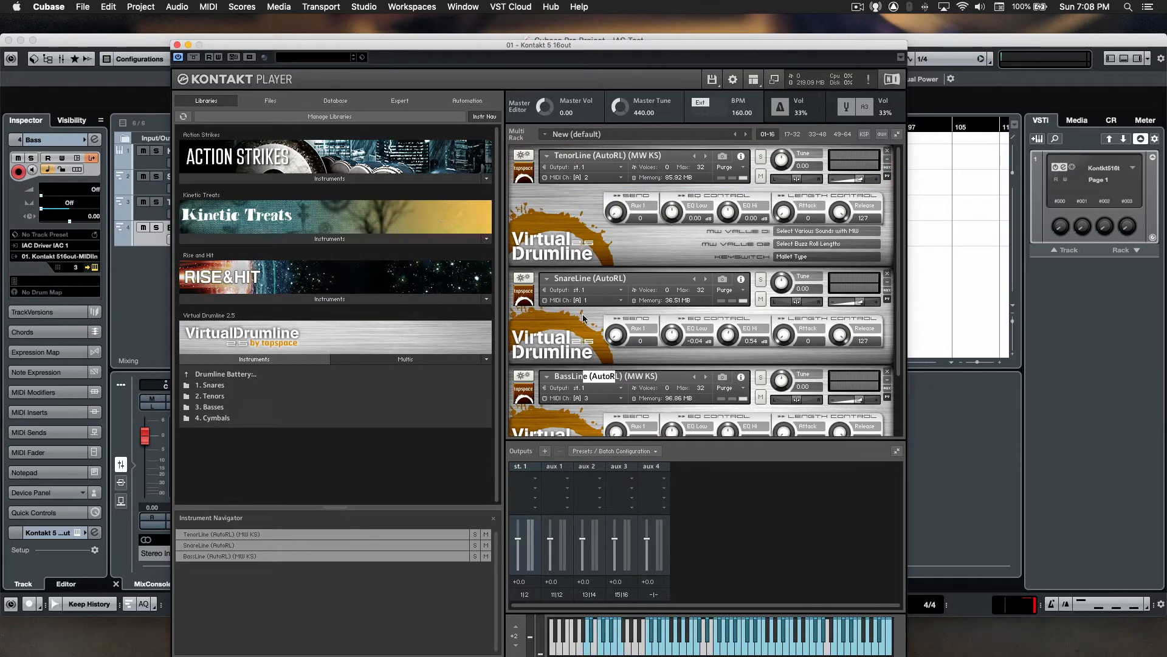
left_click(579, 318)
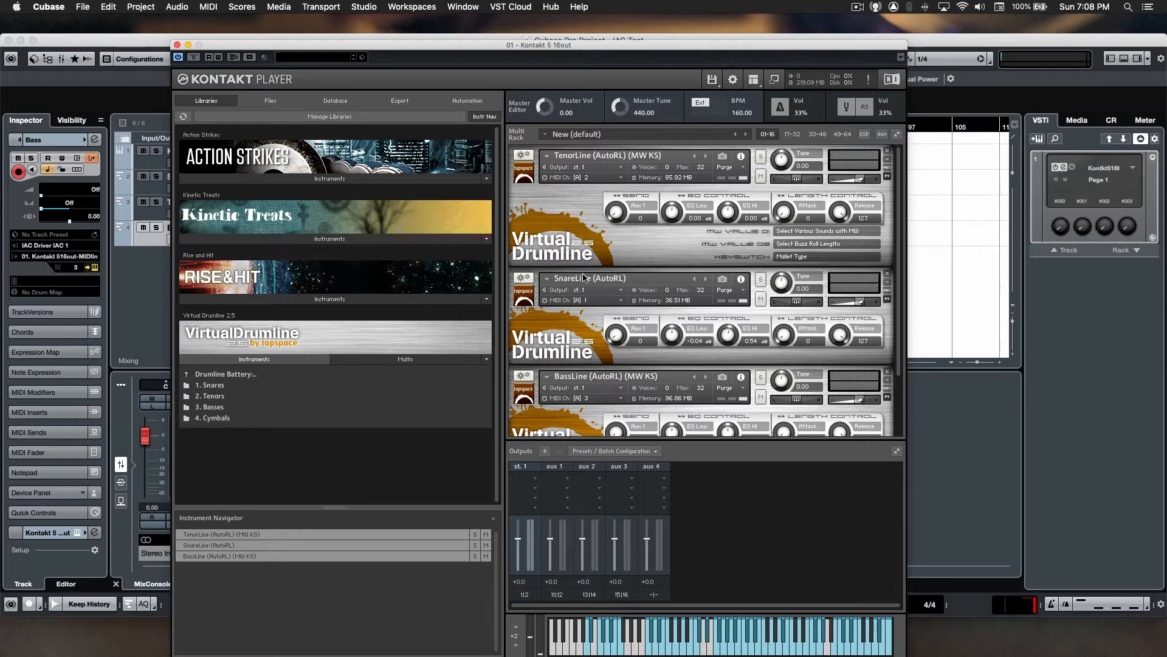
left_click_drag(582, 275, 551, 151)
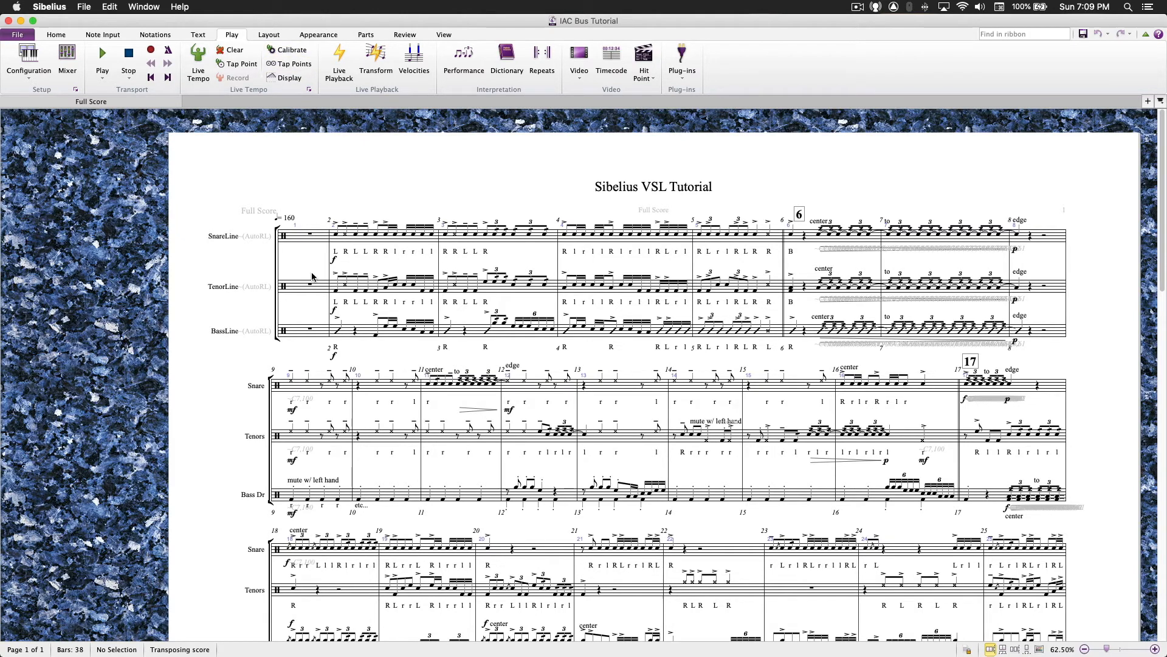
Step: Switch to Sibelius and activate IAC Driver IAC 1 as a playback device in the IAC Bus test configuration
scroll(752, 304, "down", 10)
scroll(754, 299, "up", 10)
left_click(76, 91)
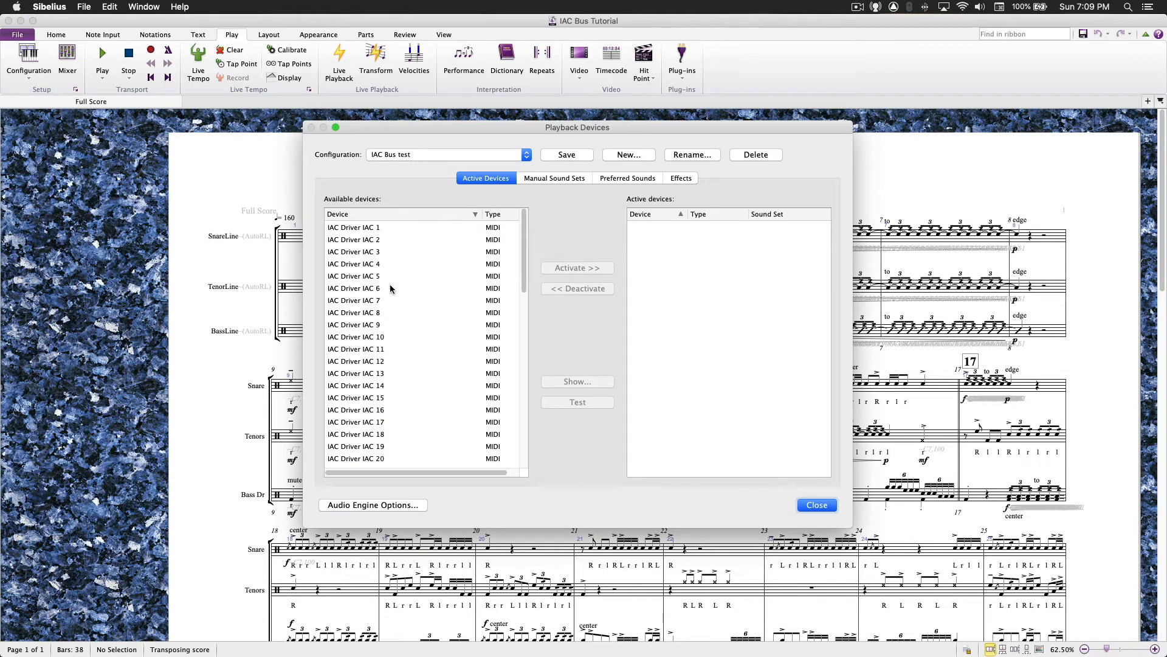
scroll(400, 286, "down", 5)
scroll(400, 289, "down", 10)
scroll(401, 289, "up", 15)
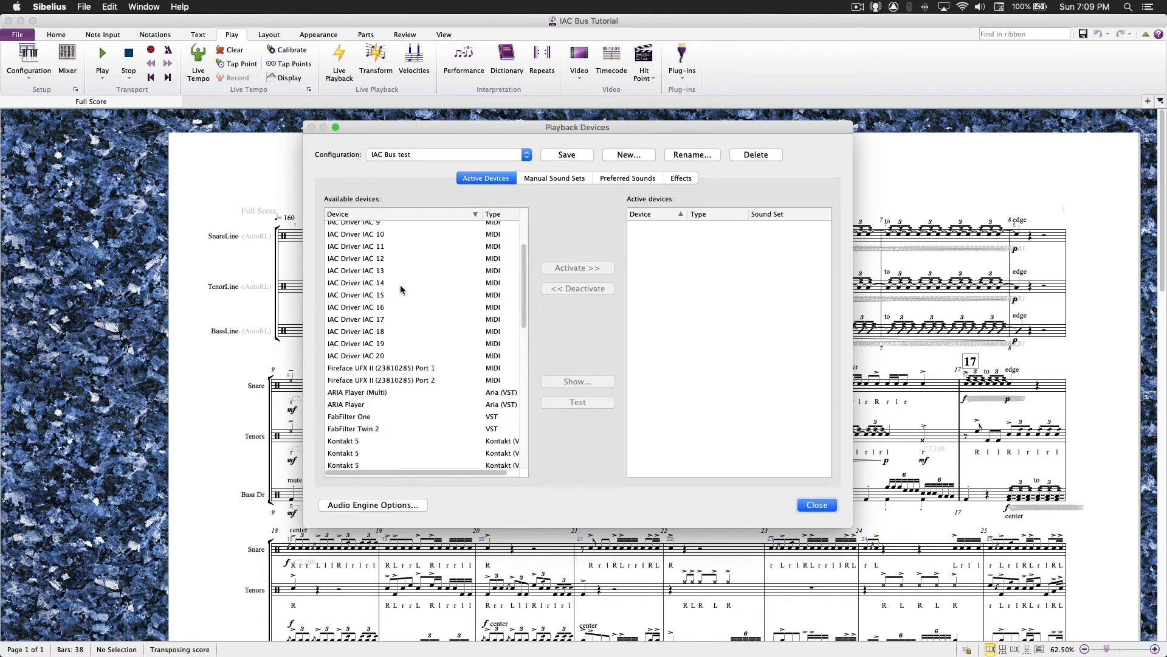
scroll(401, 289, "down", 20)
scroll(401, 289, "up", 15)
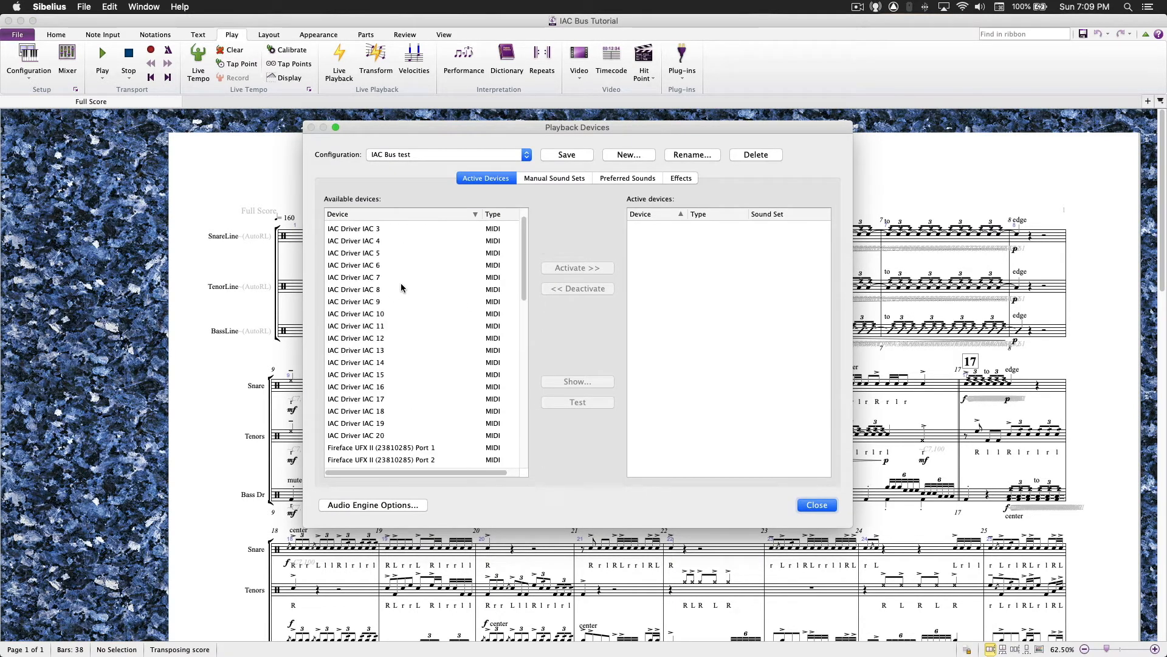
scroll(394, 274, "up", 2)
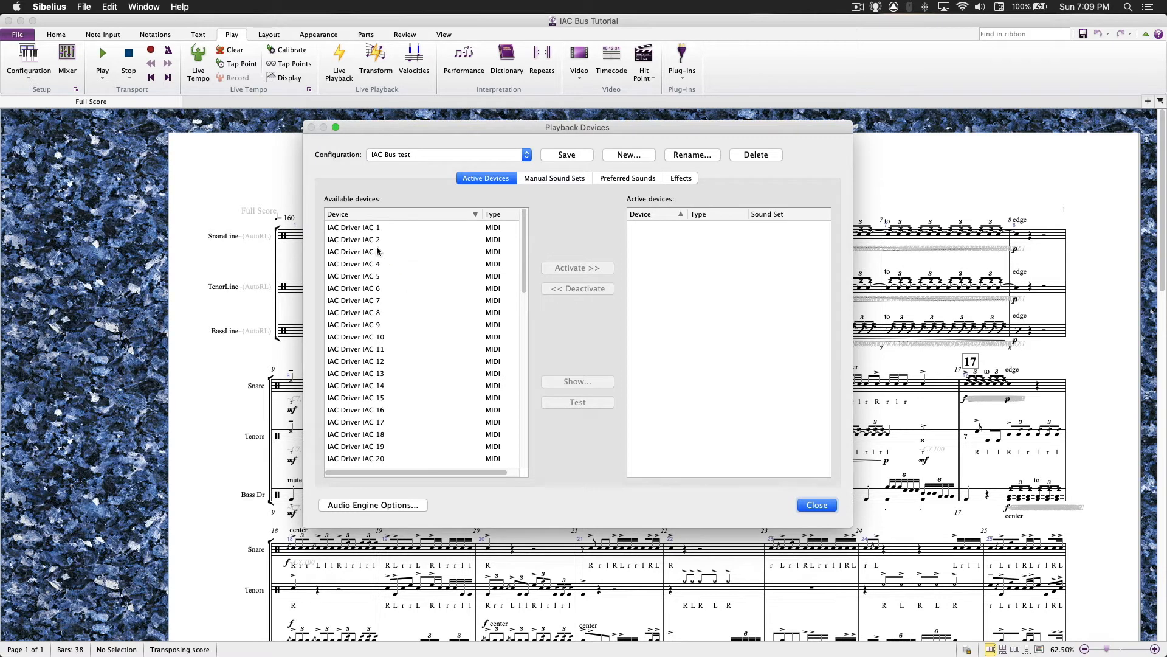
left_click(366, 230)
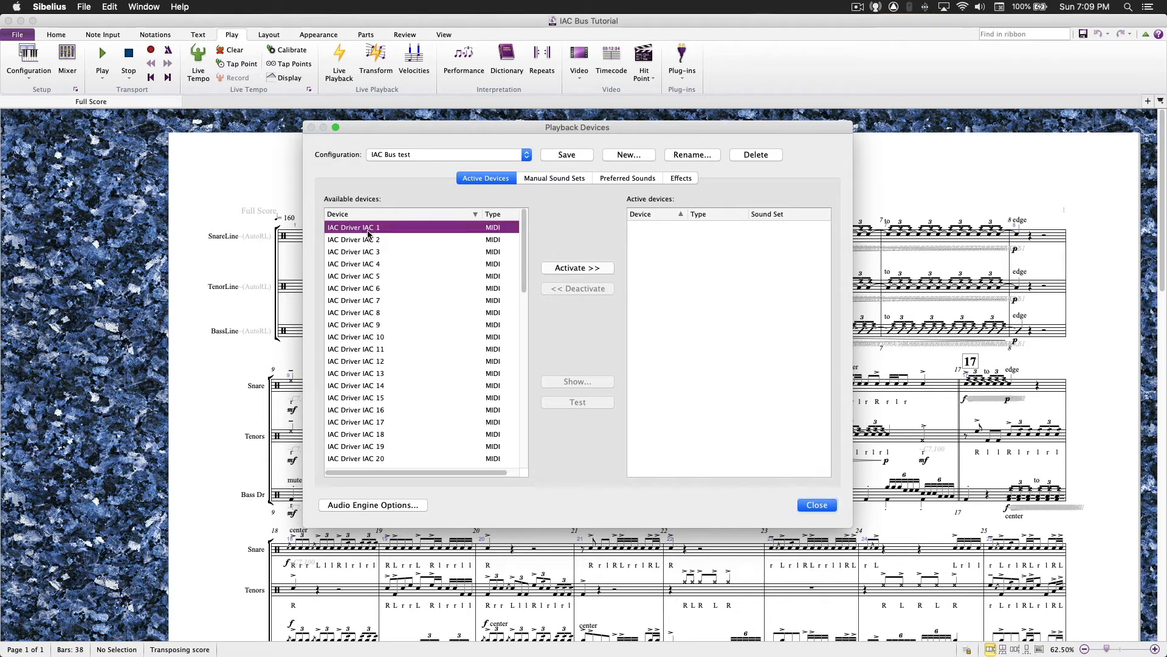
left_click(581, 267)
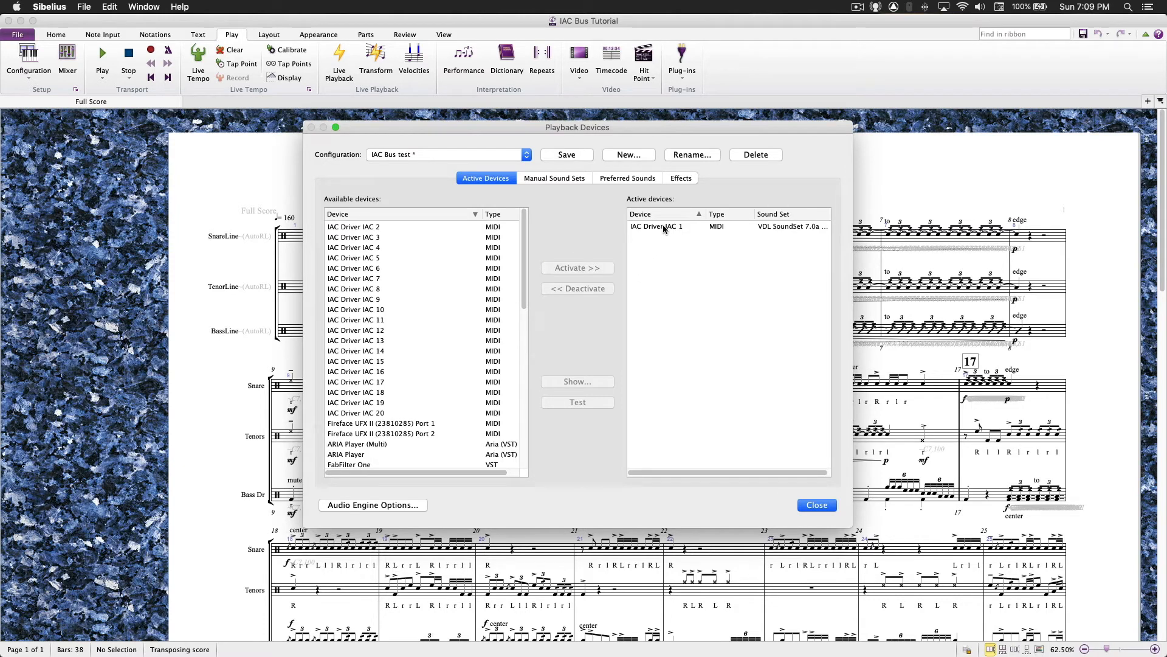
Step: Choose the VDL SoundSet 7.0a Manual sound set for IAC Driver IAC 1 and enable its manual sound set
left_click(556, 179)
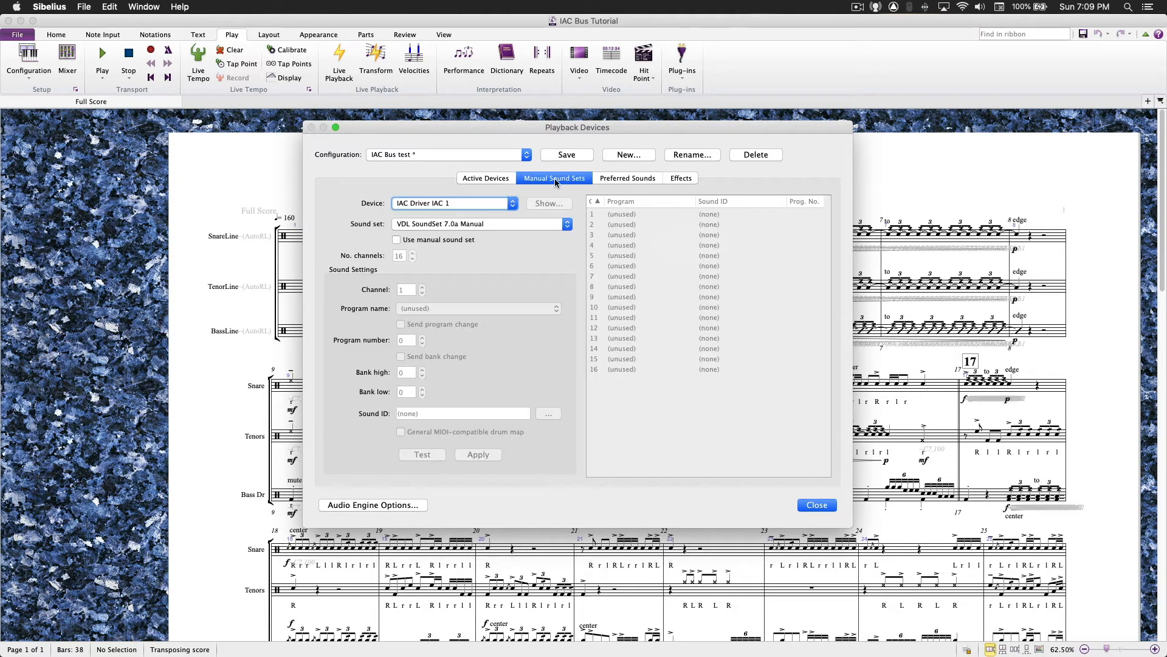
left_click(451, 224)
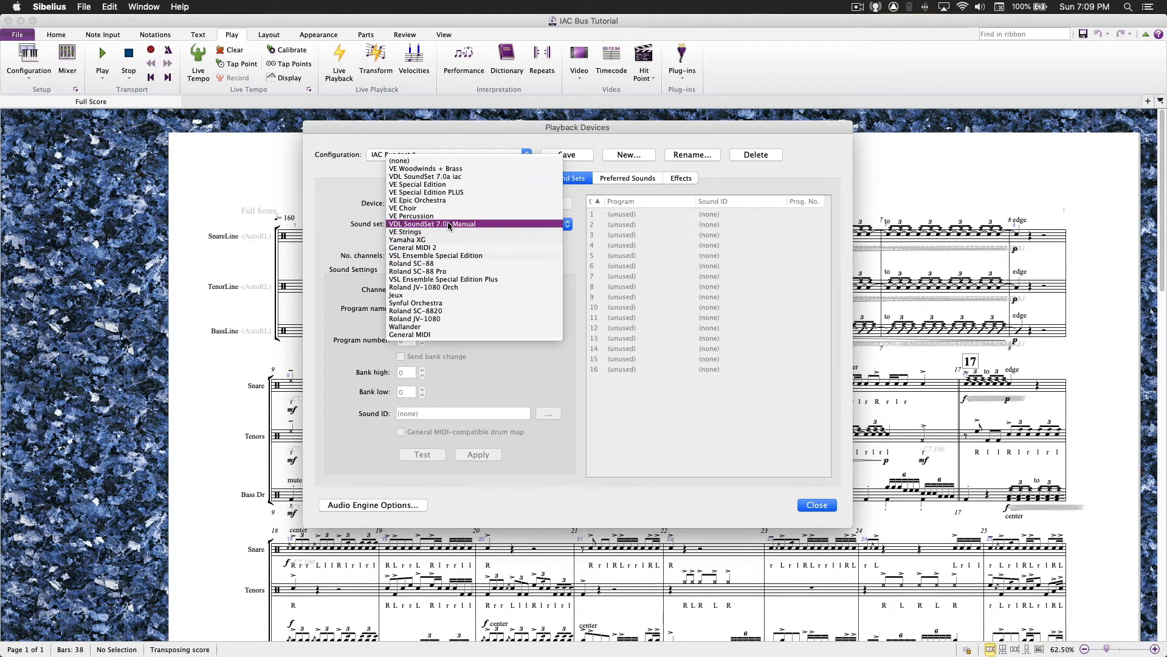
left_click(486, 222)
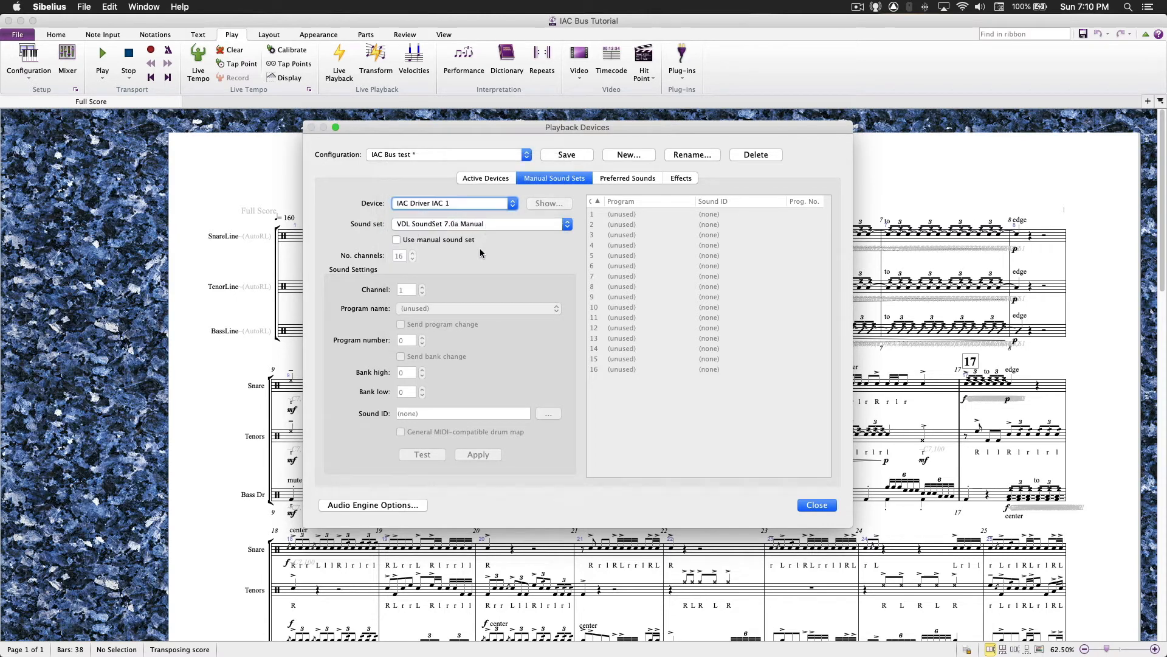
left_click(397, 240)
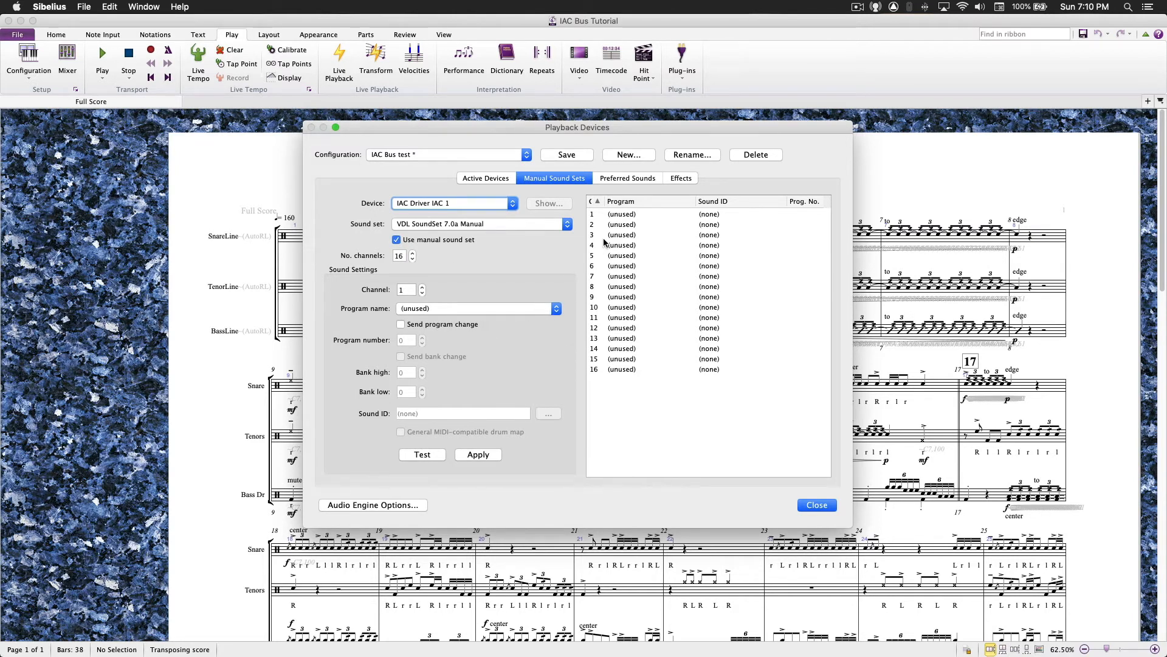
Step: Assign the program SnareLine (AutoRL) to channel 1 of the manual sound set
left_click(478, 311)
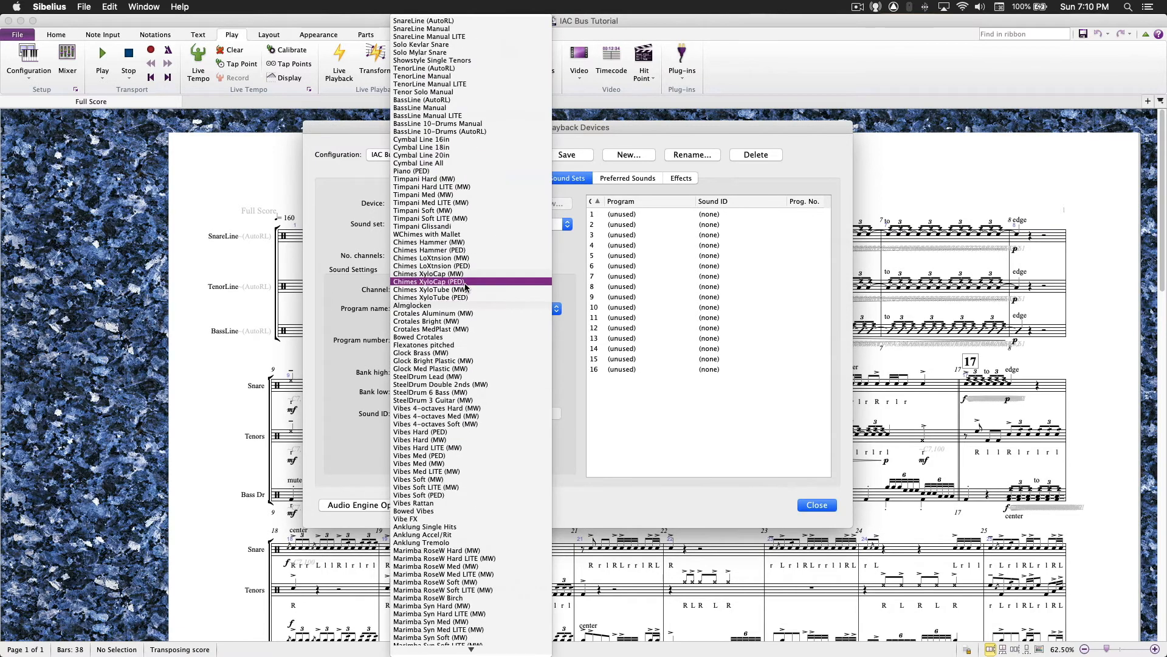
left_click(444, 23)
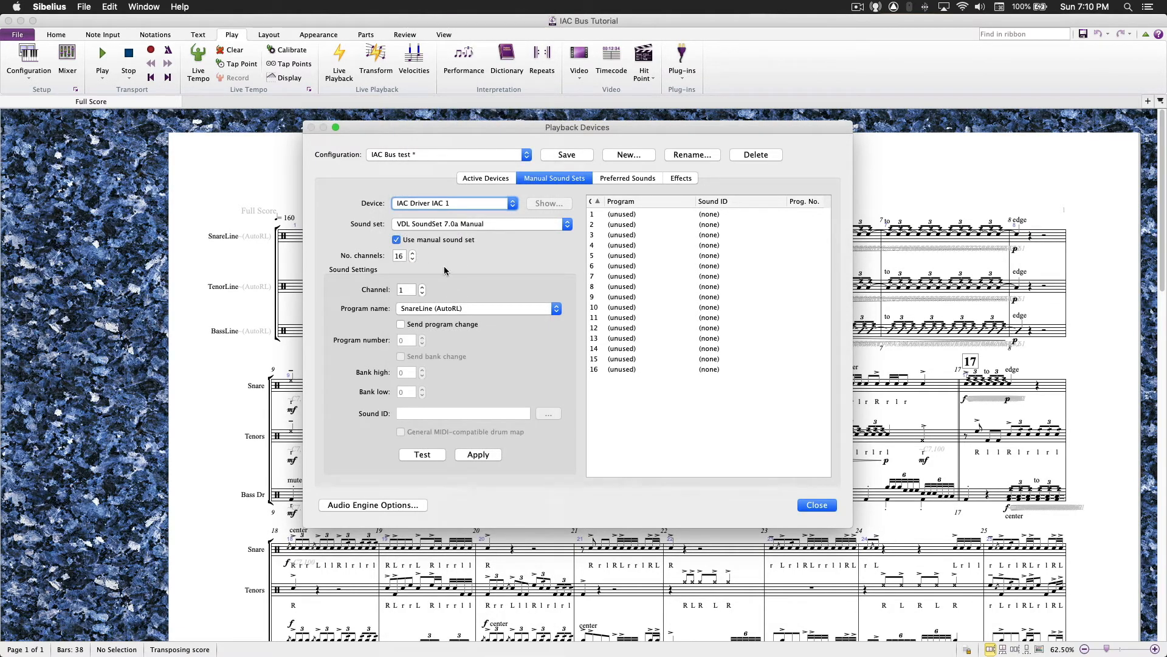
left_click(481, 455)
Step: Assign the program TenorLine (AutoRL) to channel 2 of the manual sound set
left_click(422, 286)
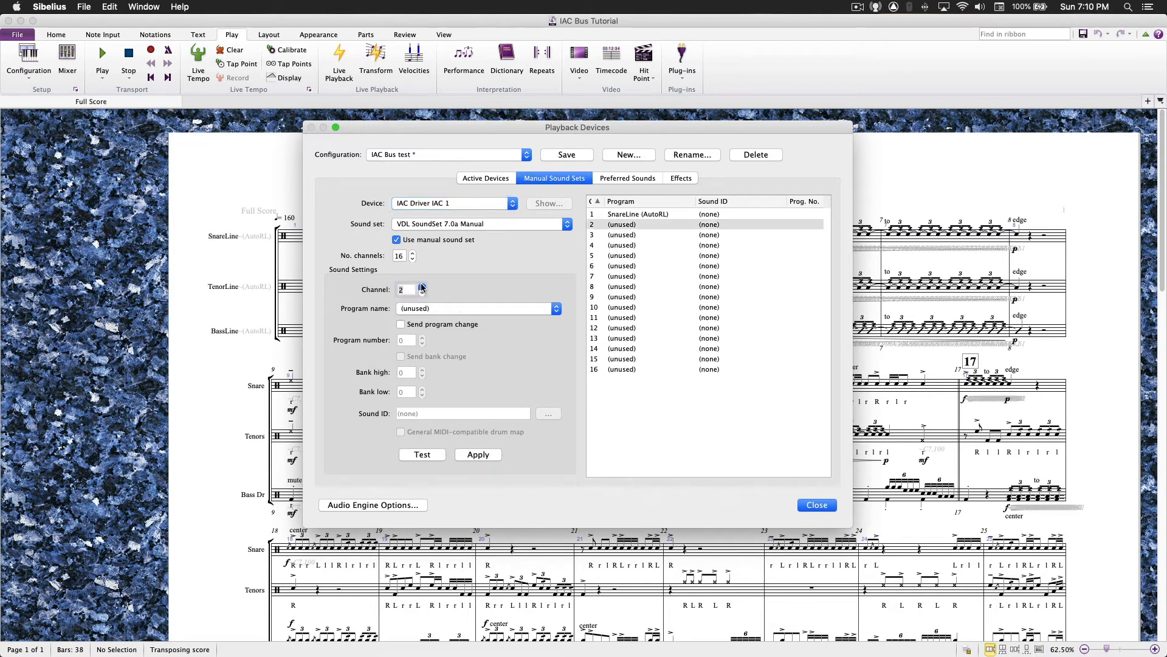
left_click(473, 310)
scroll(472, 298, "up", 10)
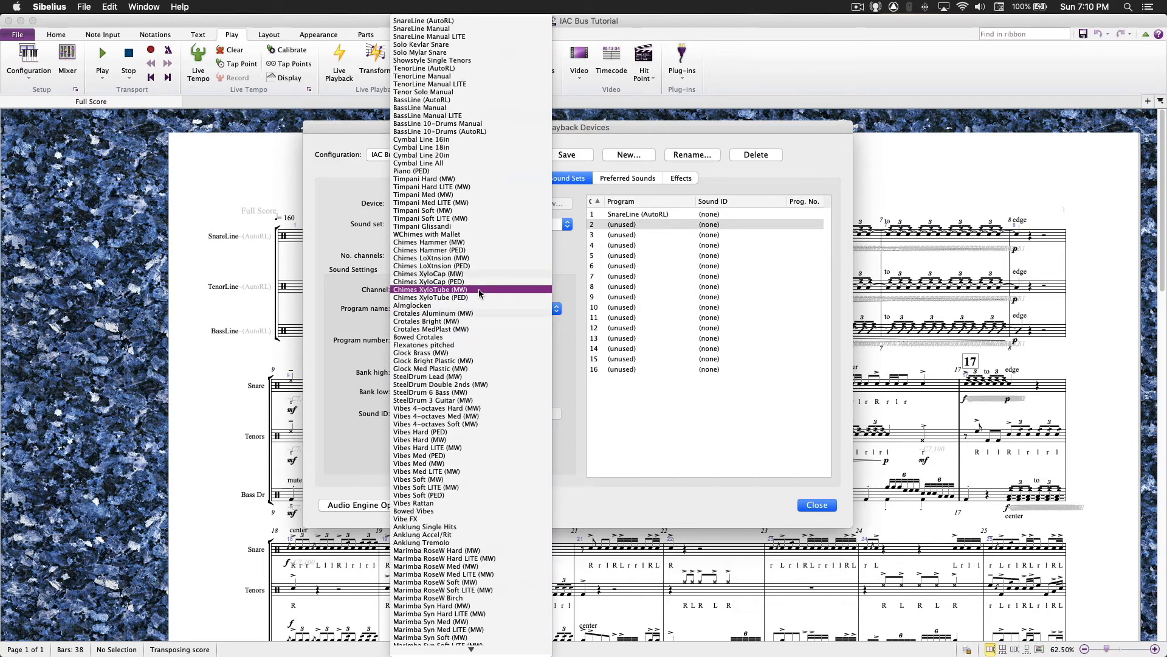
left_click(426, 68)
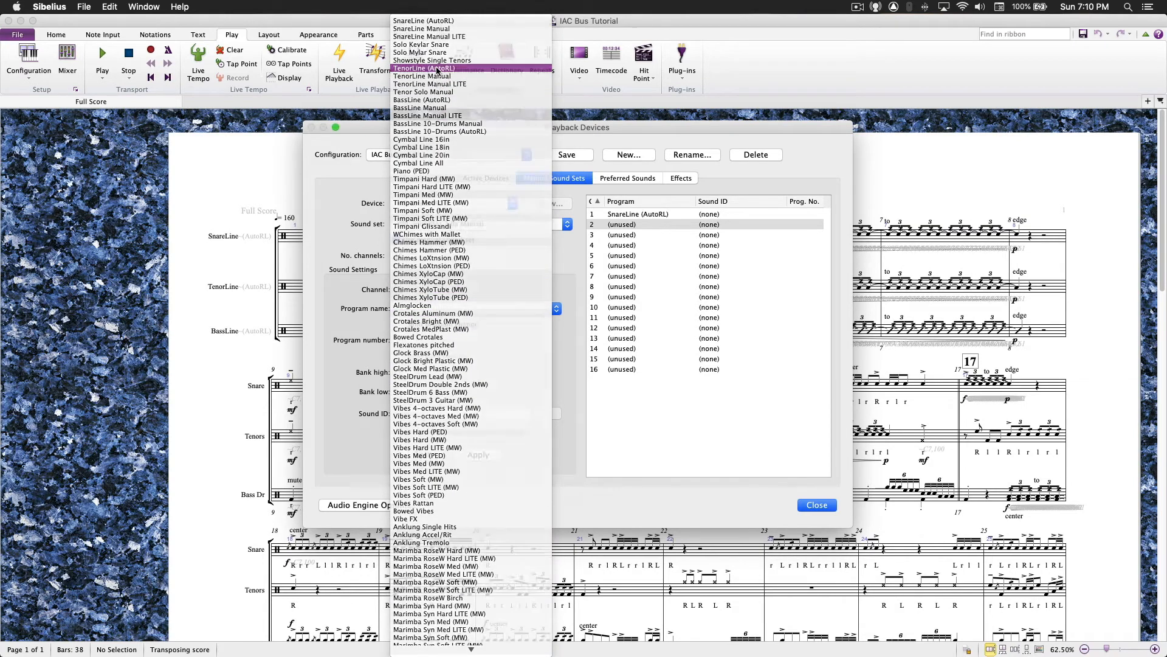
left_click(478, 460)
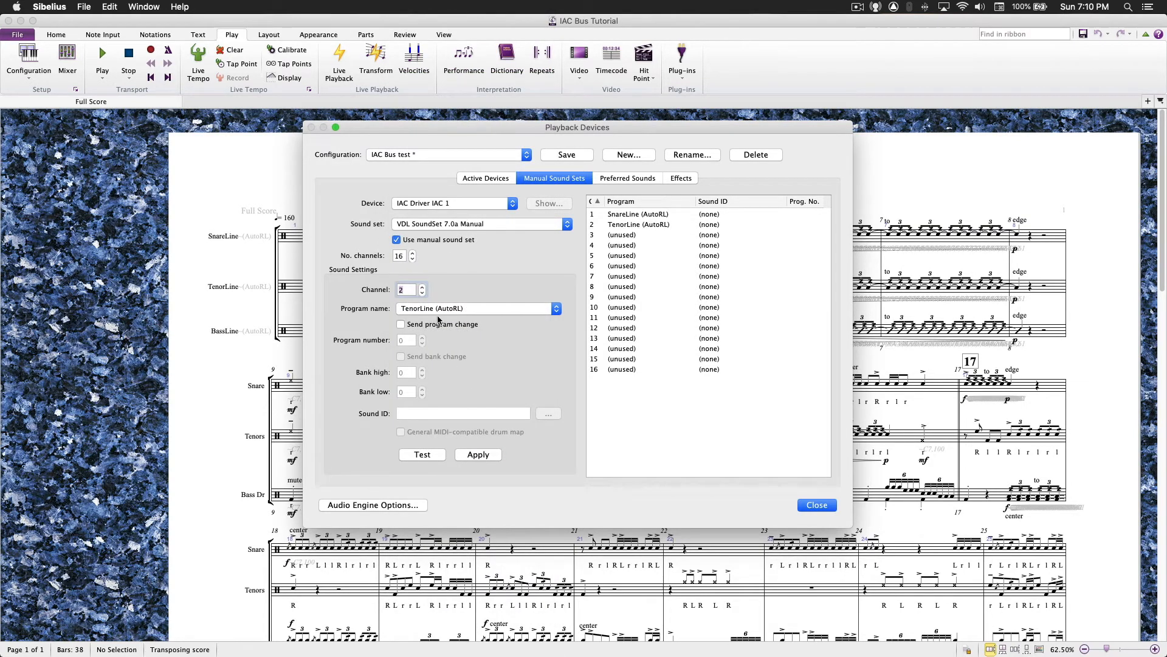
Step: Assign the program BassLine (AutoRL) to channel 3 of the manual sound set and save the IAC Bus test configuration
left_click(422, 286)
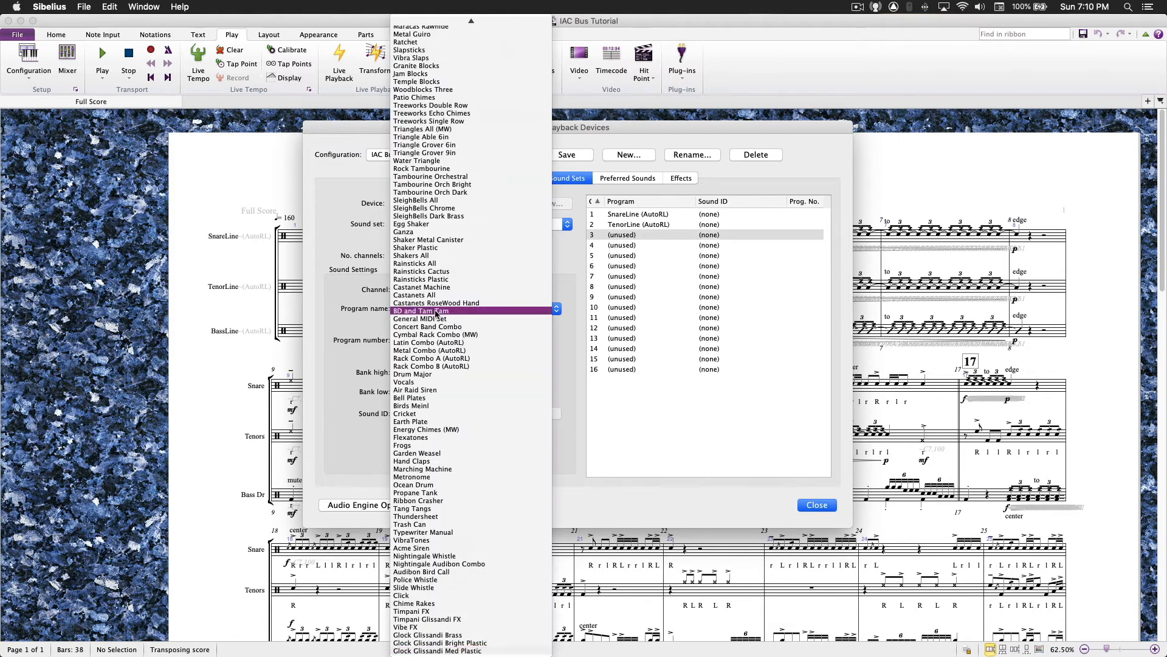
left_click(430, 311)
scroll(444, 302, "up", 10)
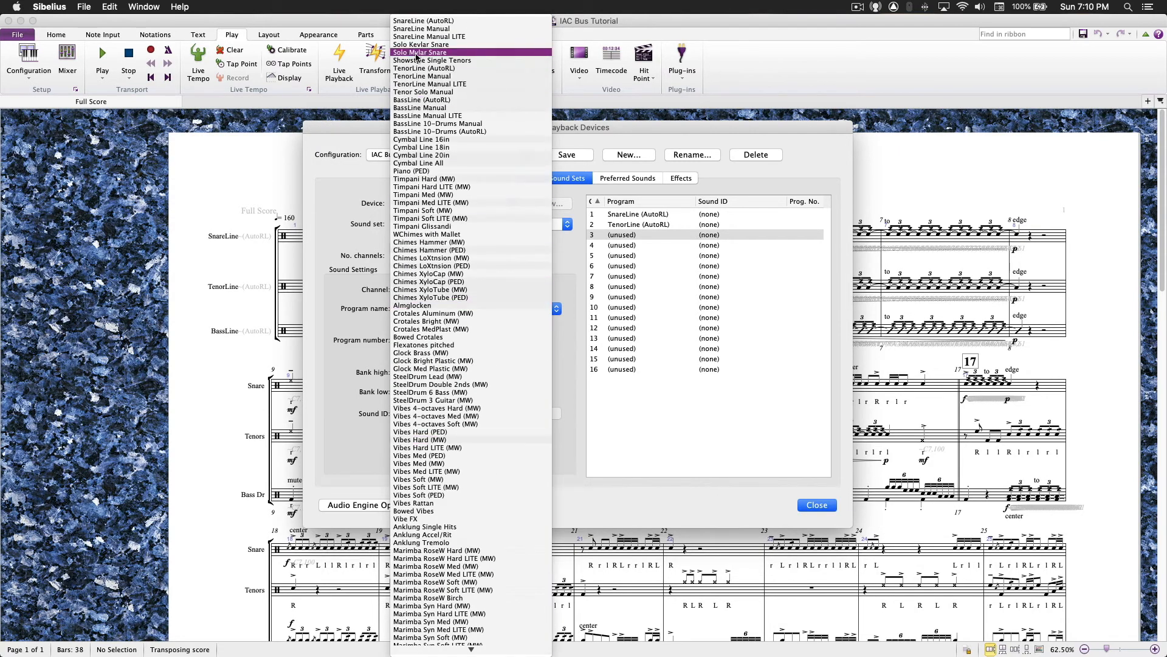
left_click(426, 99)
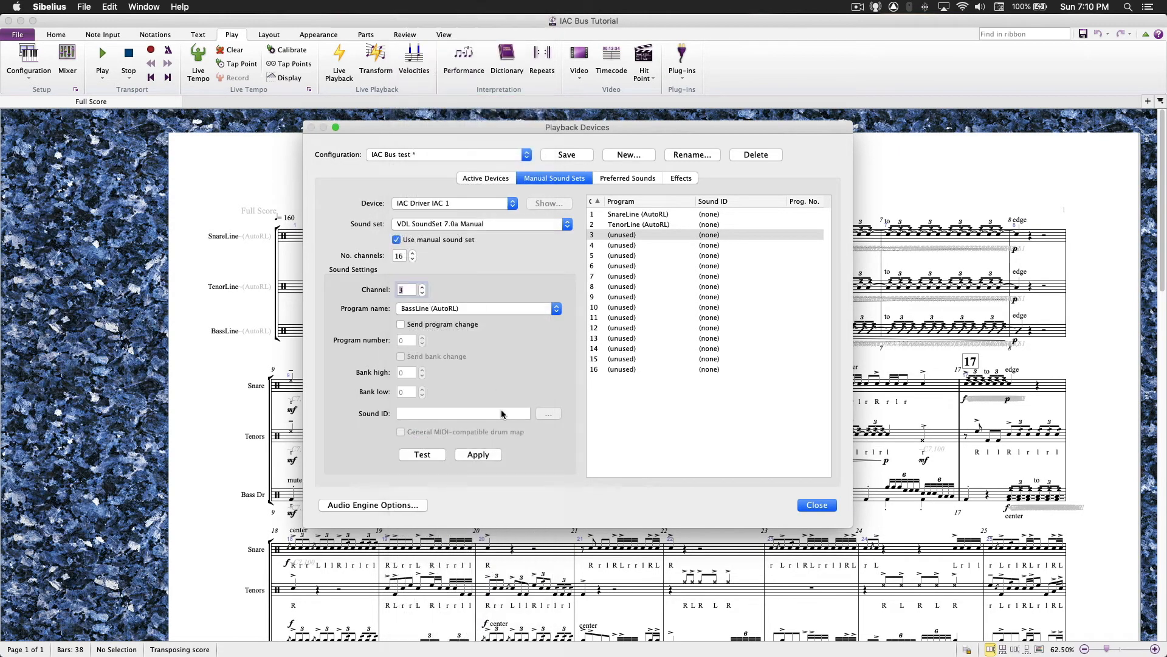
left_click(478, 455)
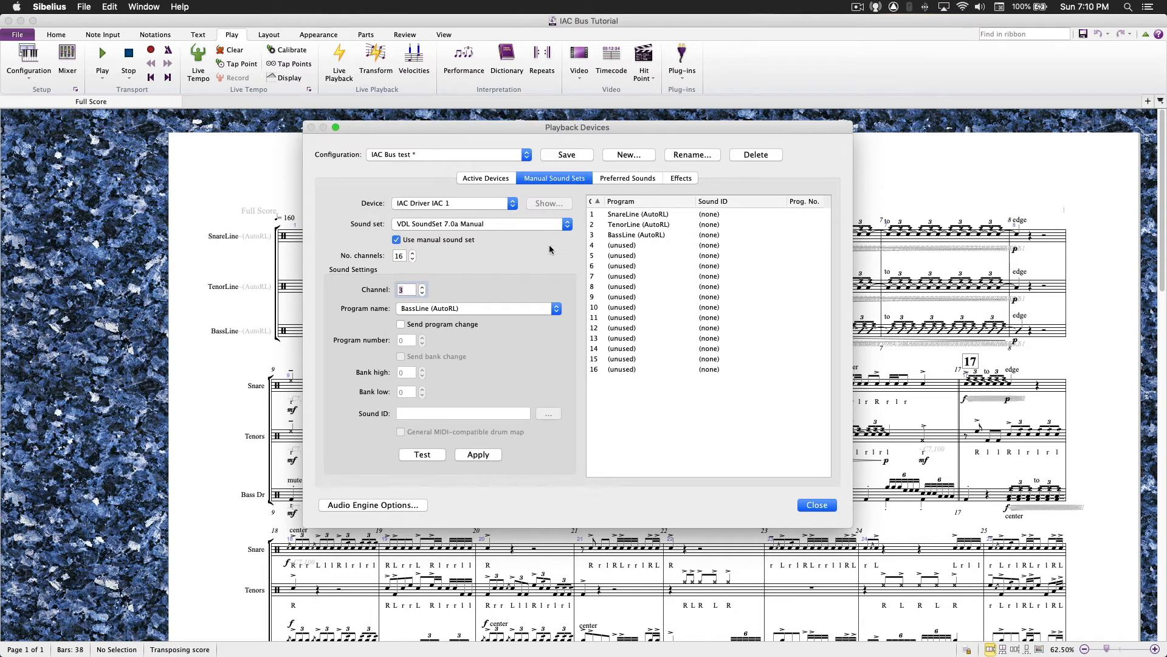
left_click(571, 156)
left_click(818, 505)
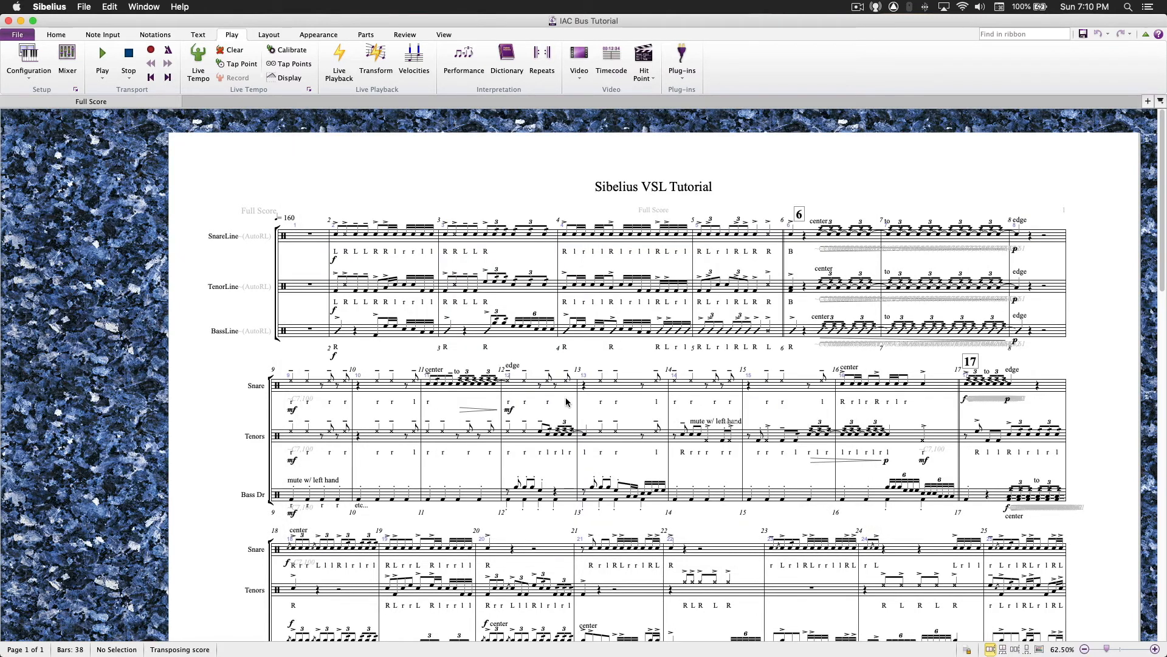
Step: Show the channel routing in the Sibelius mixer and assign the Snare staff to IAC Driver IAC 1 on channel 1
key("m")
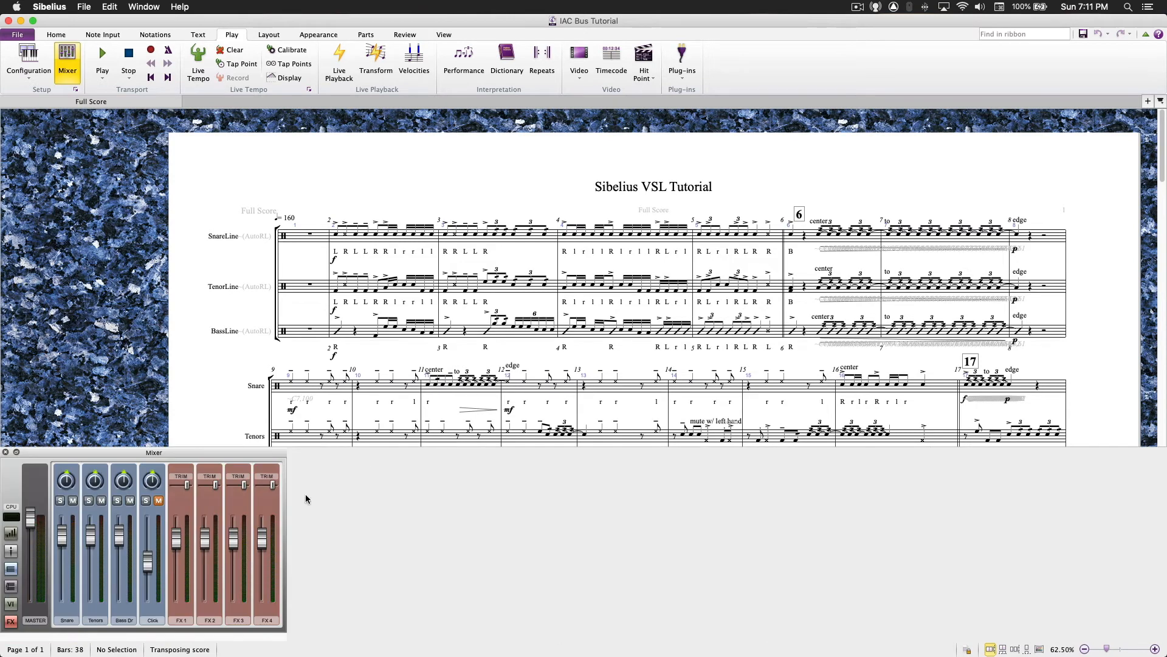
left_click(13, 532)
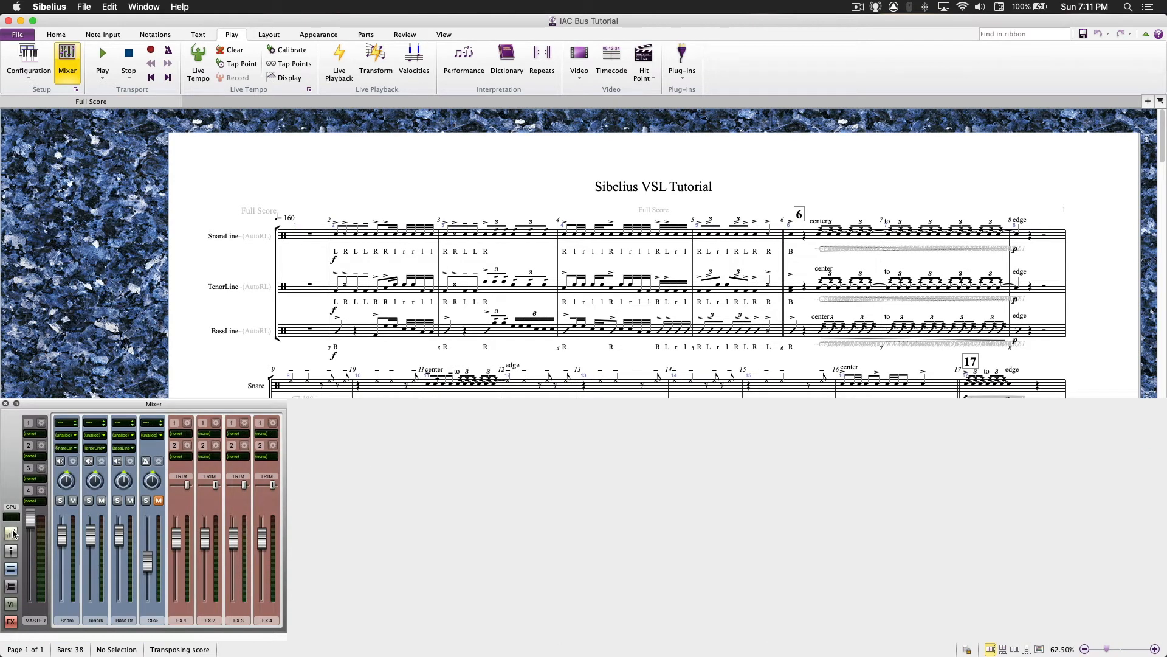
left_click(74, 435)
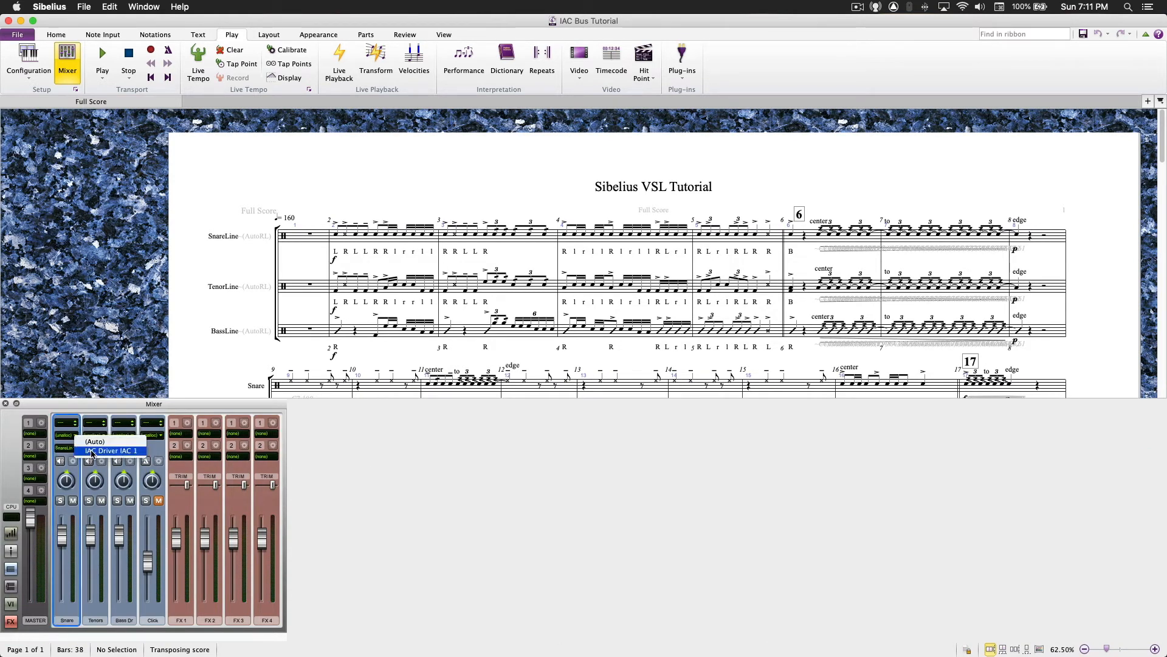
left_click(92, 451)
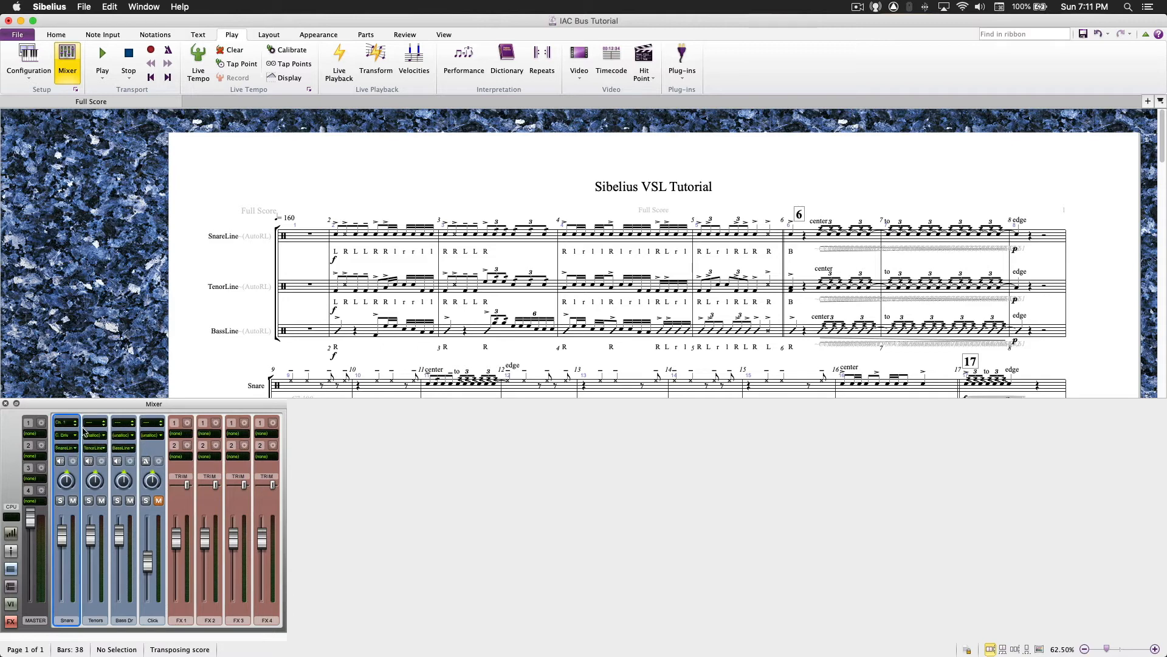
left_click(76, 422)
left_click(75, 436)
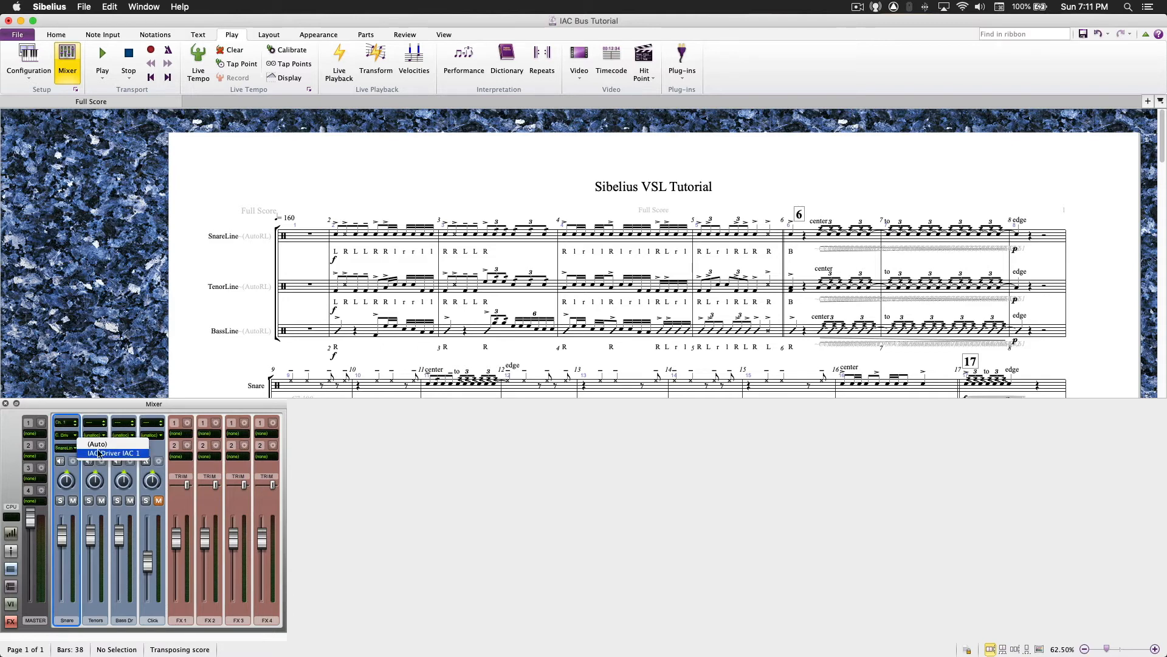
left_click(99, 453)
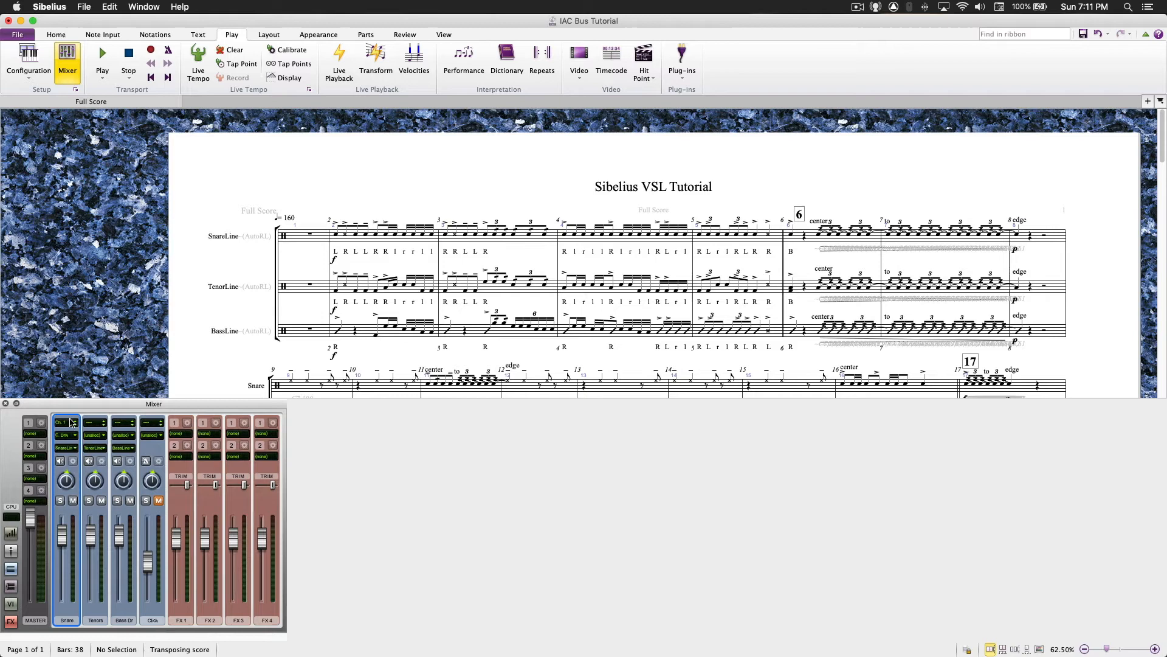
Step: Route the Tenors staff to IAC Driver IAC 1 channel 2 and the Bass Dr staff to channel 3, and close the mixer
left_click(102, 435)
left_click(115, 452)
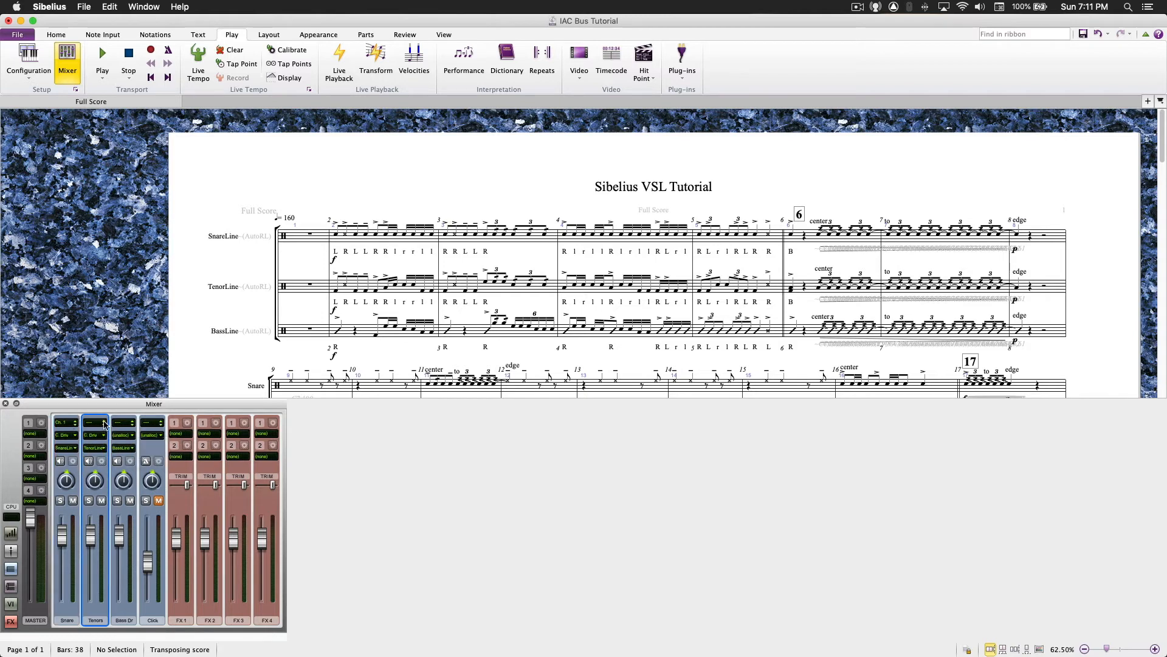
left_click(132, 435)
left_click(159, 455)
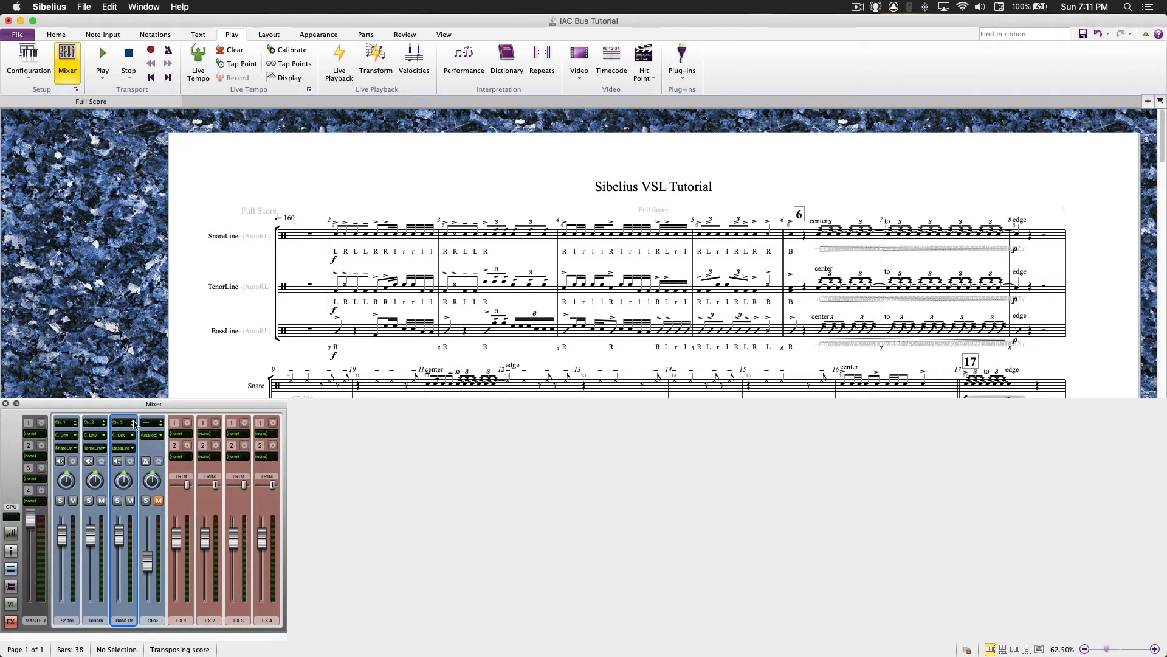
left_click(5, 404)
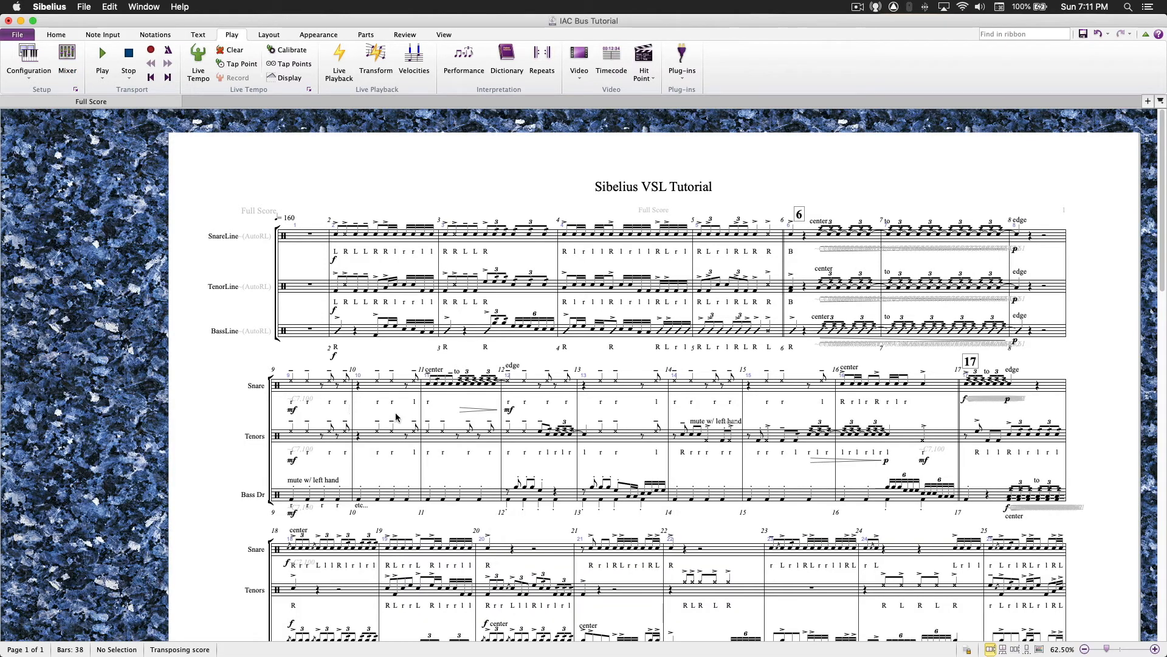
Step: Switch to Cubase, record-enable the Snare and Tenors tracks, and turn on monitoring for Snare, Tenors and Bass
left_click(460, 651)
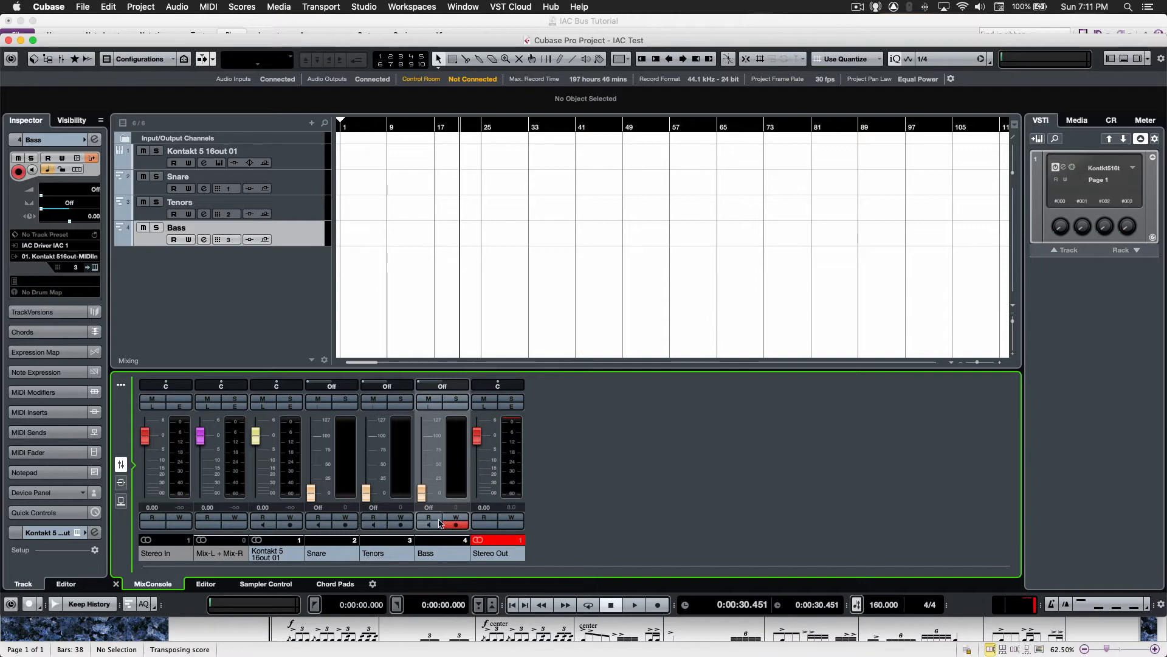
left_click(402, 524)
left_click(429, 524)
left_click(373, 524)
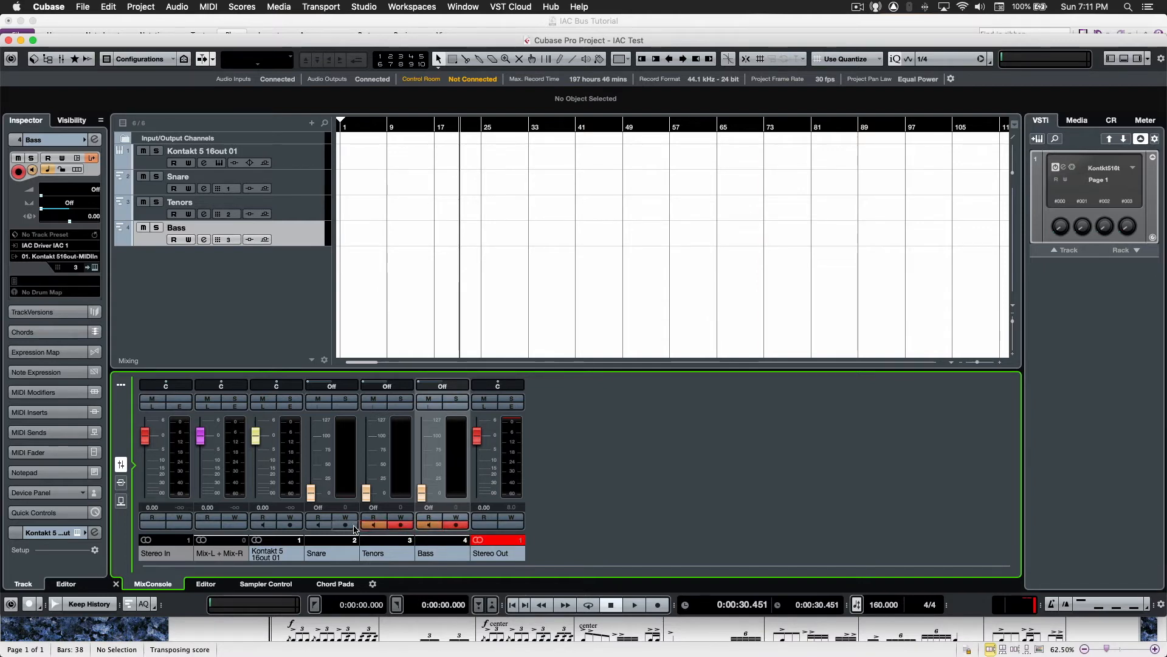
left_click(345, 524)
left_click(318, 524)
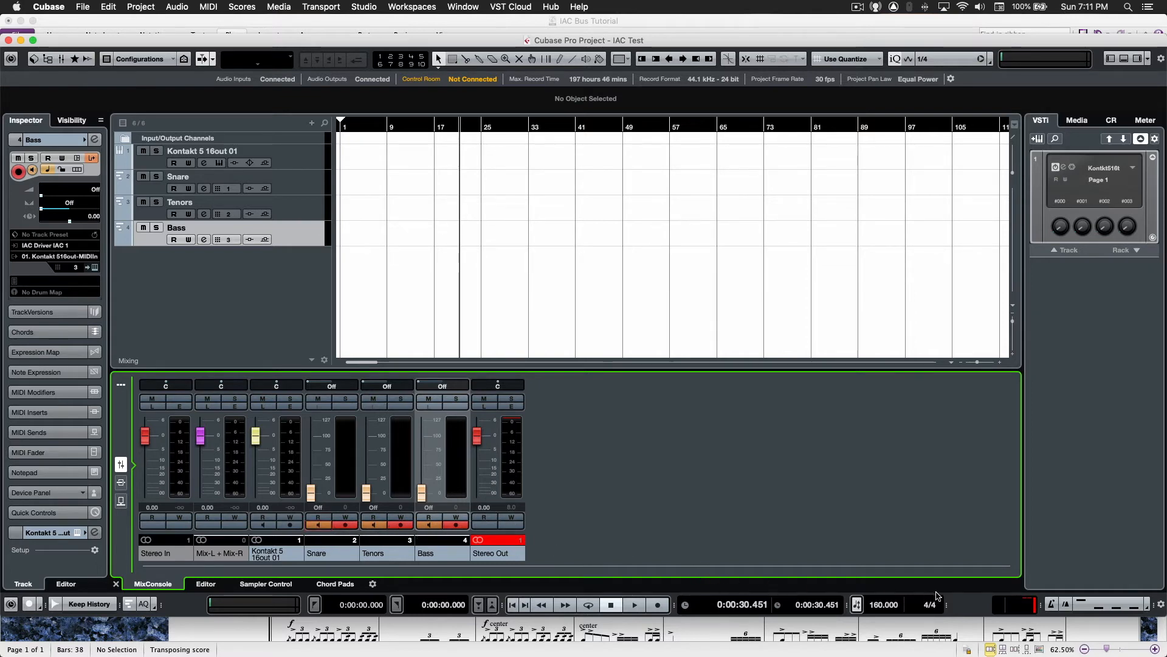
Step: Test the routing by playing the Cubase project from its start together with the Sibelius score, and stop playback
left_click(442, 128)
left_click_drag(442, 127, 330, 124)
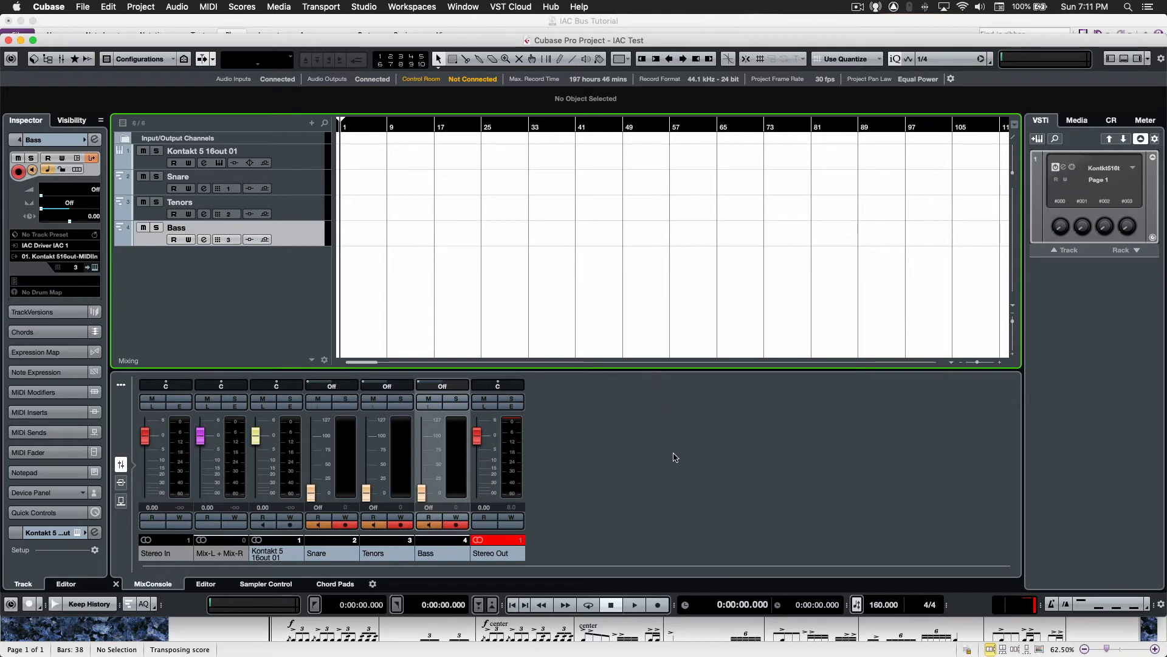
left_click(638, 607)
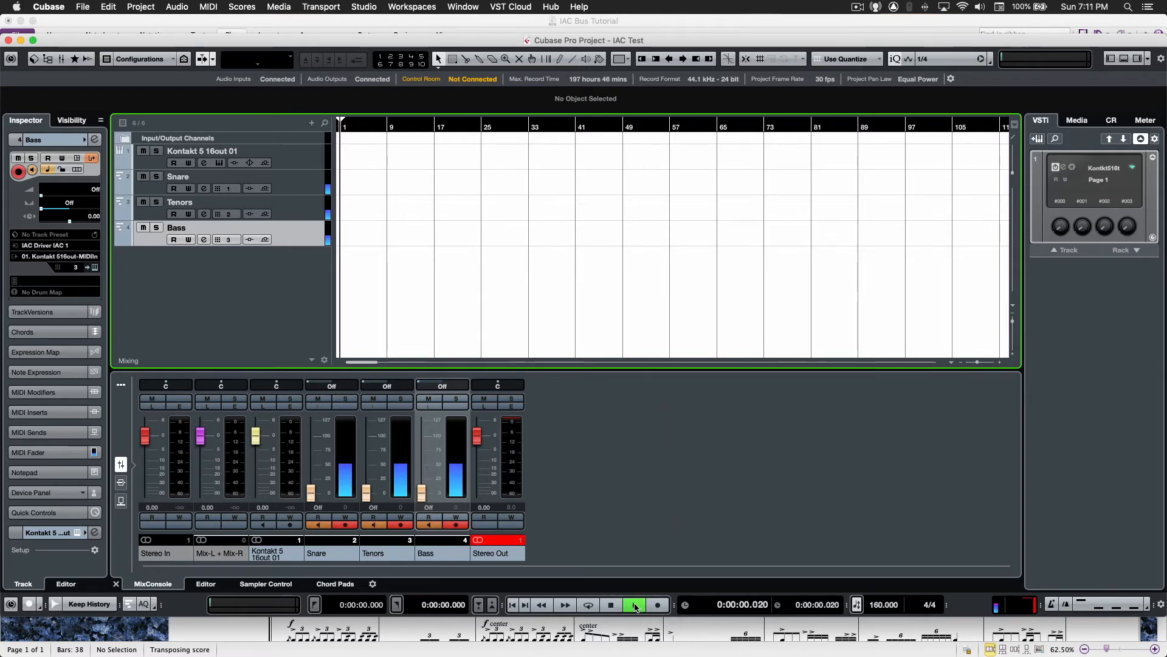
left_click(195, 628)
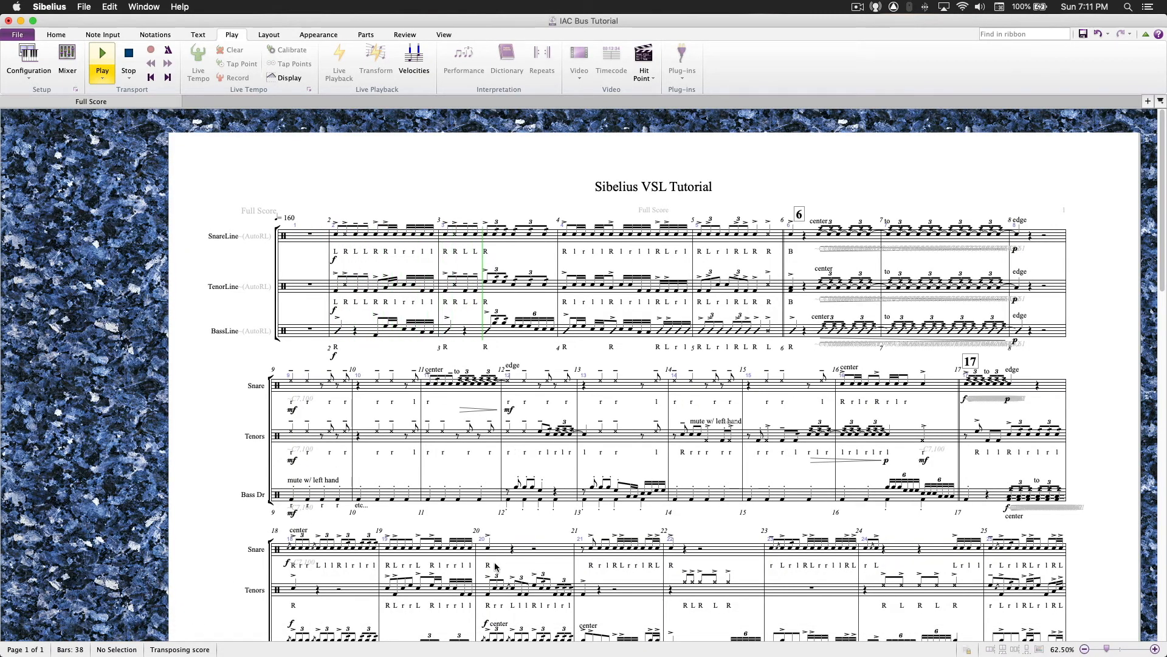
mouse_move(482, 655)
left_click(459, 636)
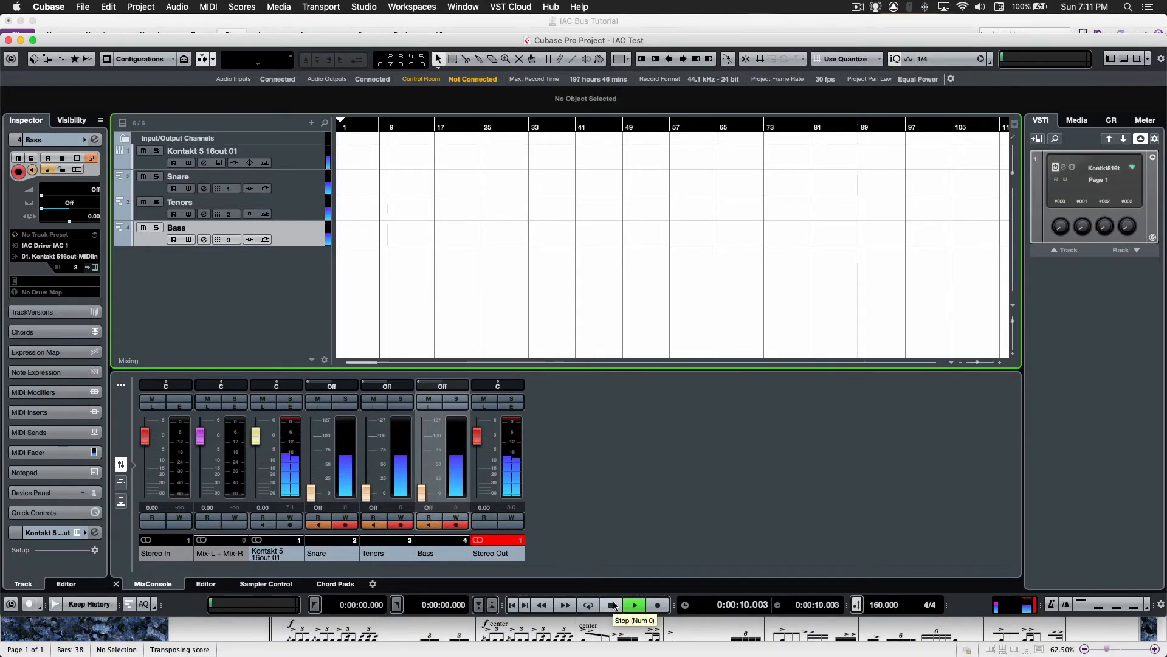
left_click(613, 604)
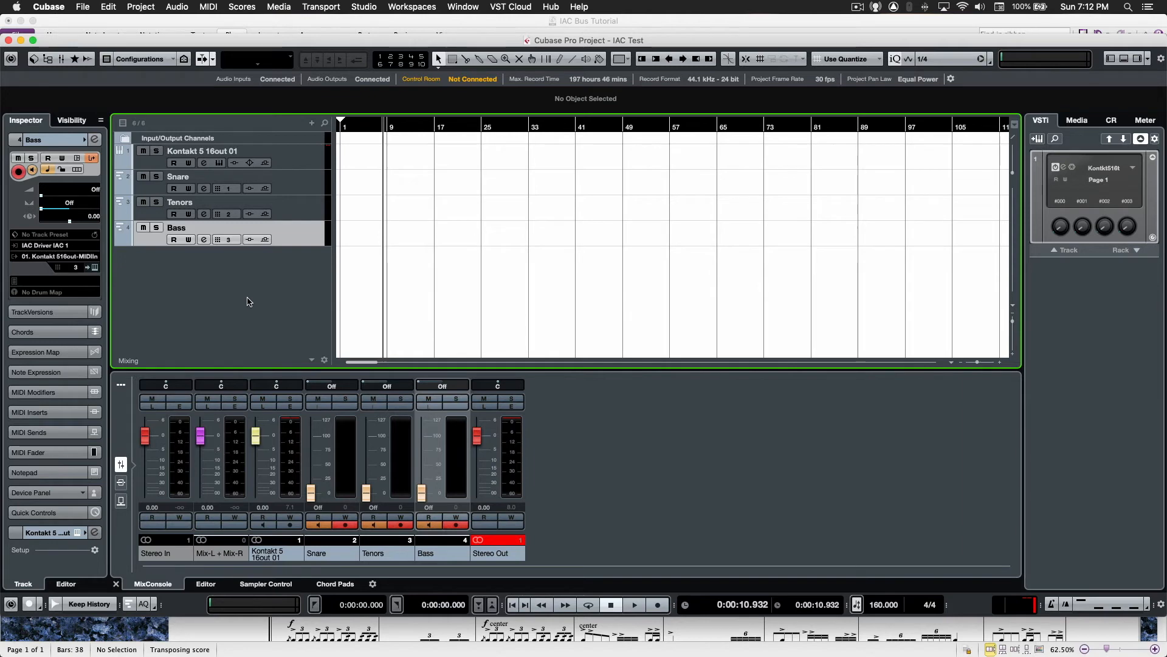
Step: Switch to Sibelius and review the mixer and the Effects settings of the IAC Bus test playback configuration
left_click(233, 637)
key("m")
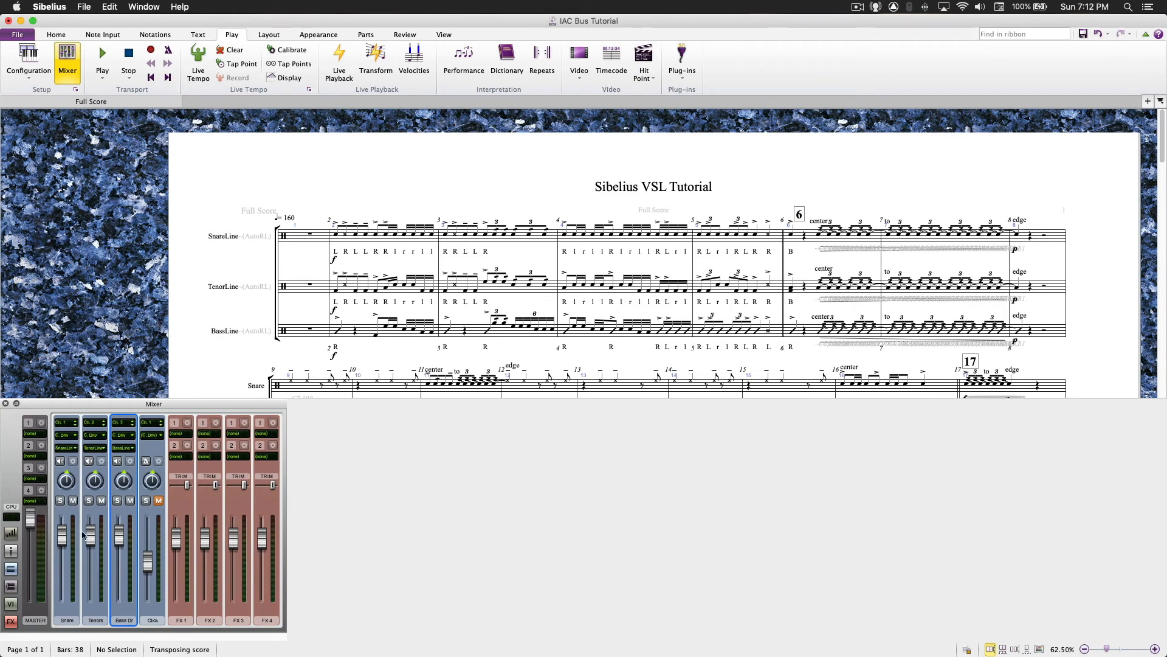
left_click(6, 404)
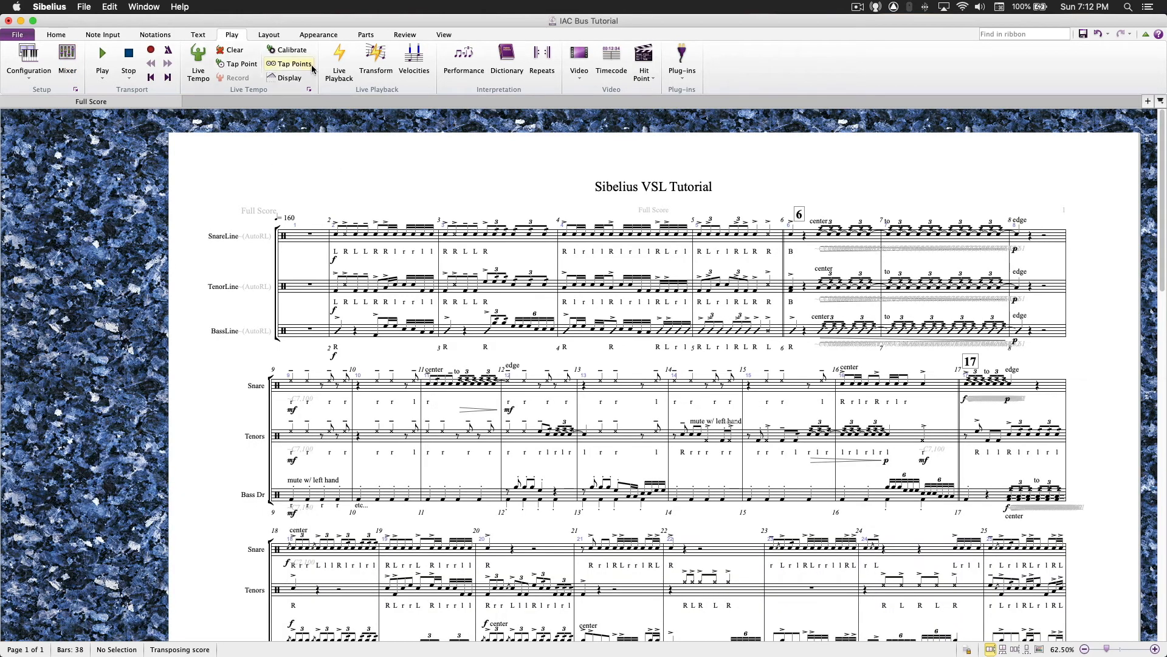
left_click(76, 90)
left_click(673, 180)
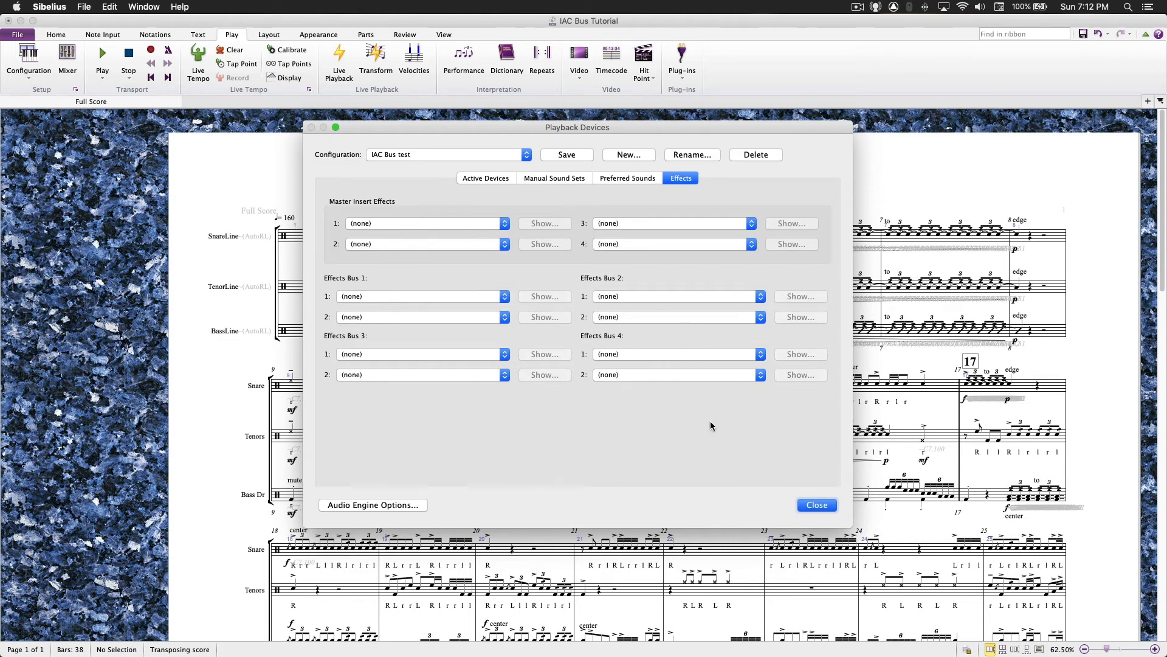
left_click(817, 505)
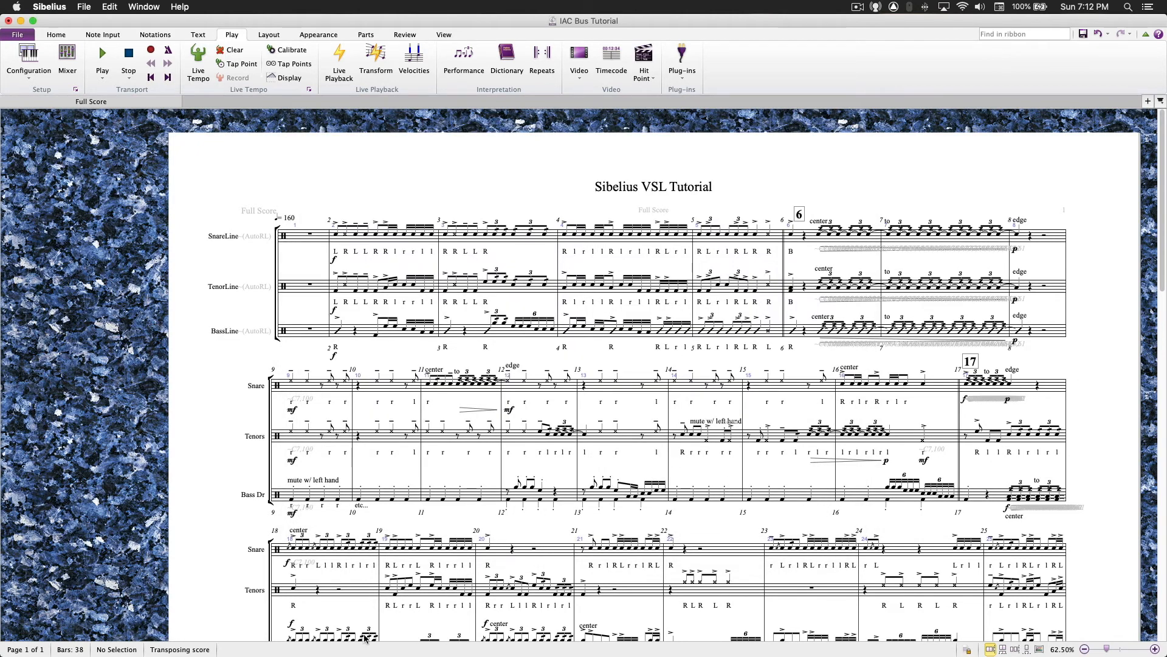
Step: Switch to Cubase and examine the loaded instruments and output mixer of the Kontakt 5 16out instrument
mouse_move(365, 645)
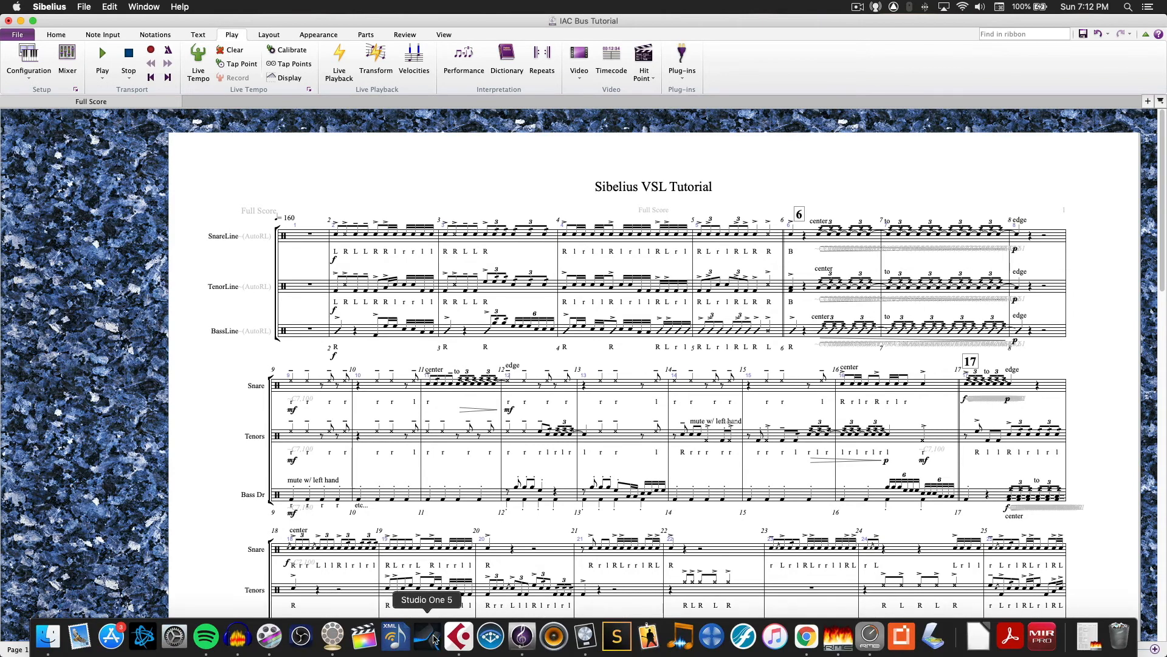
left_click(459, 643)
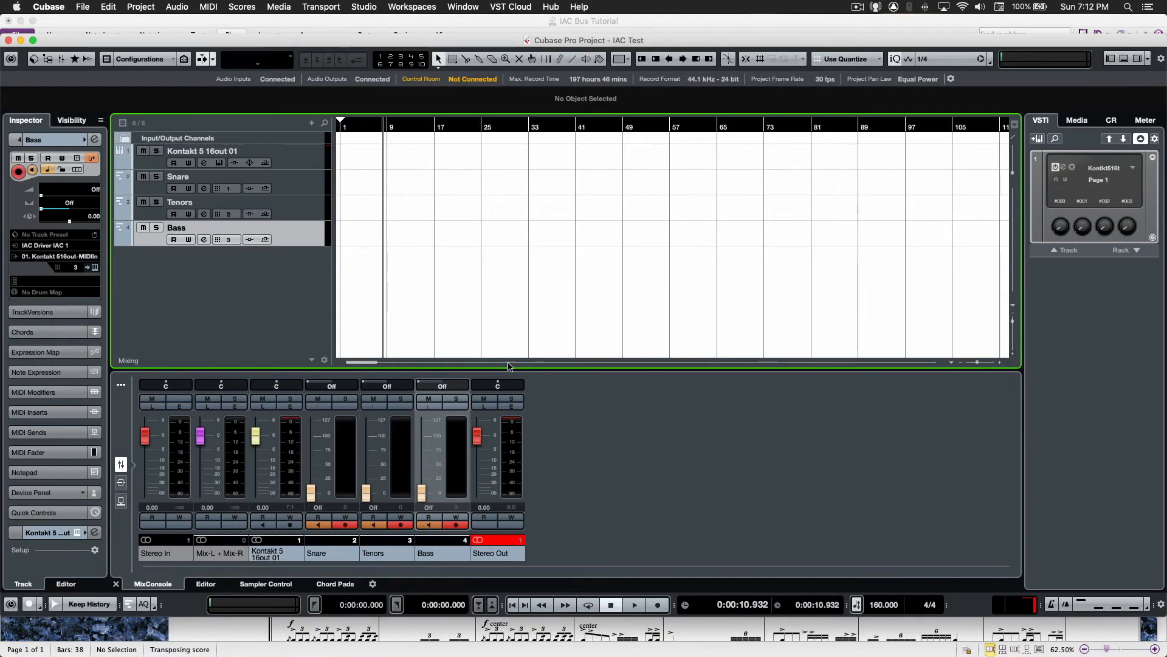
left_click(1066, 169)
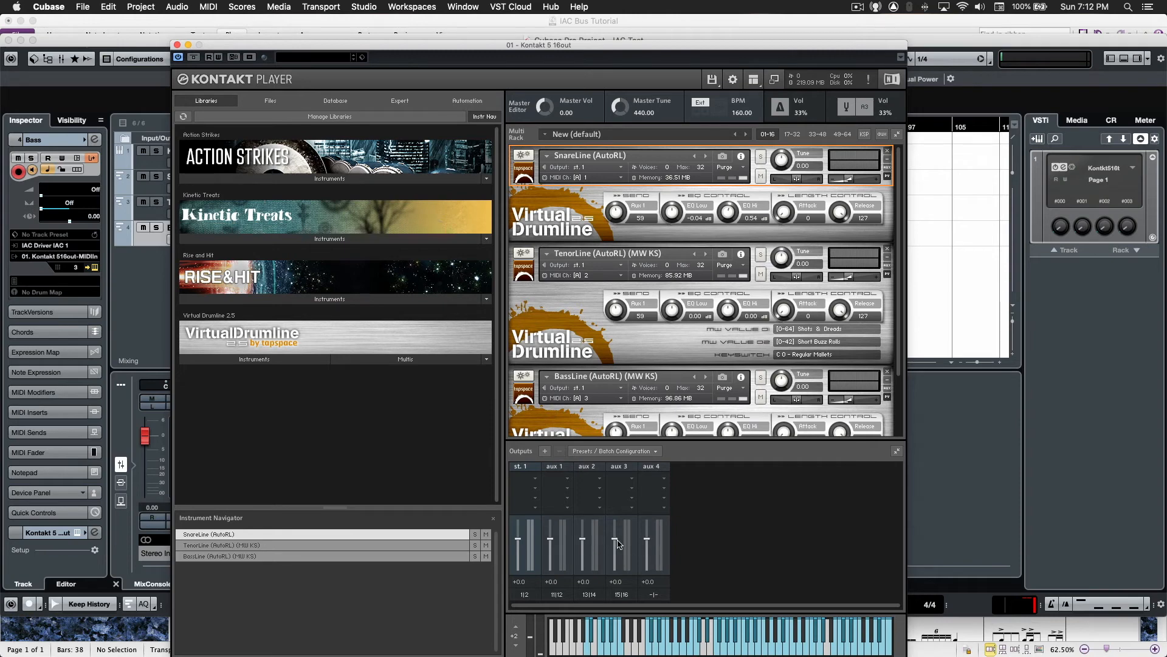
left_click(941, 423)
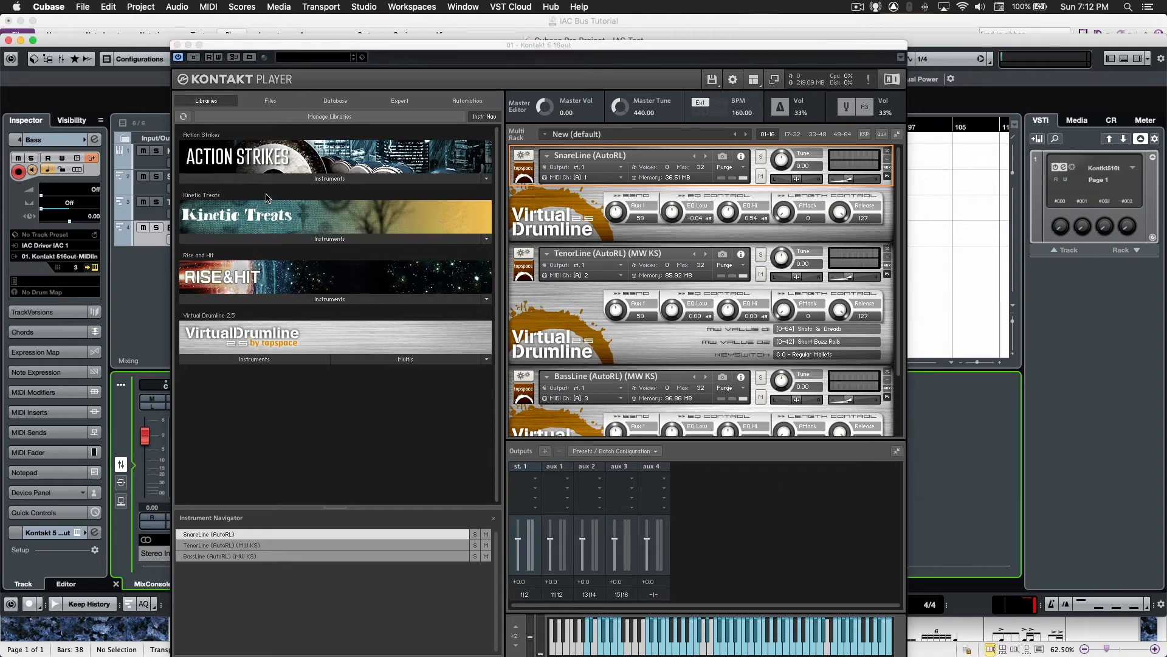
left_click(176, 45)
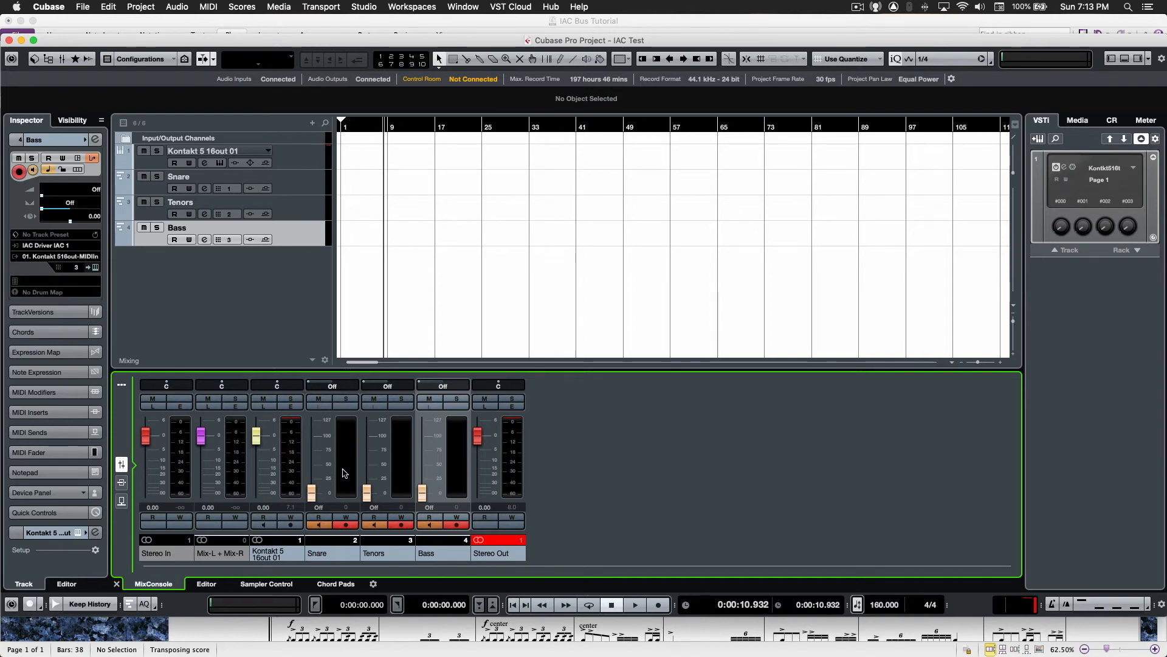
Step: Switch off the FabFilter Pro-L 2 insert in the Stereo Out channel settings
left_click(515, 407)
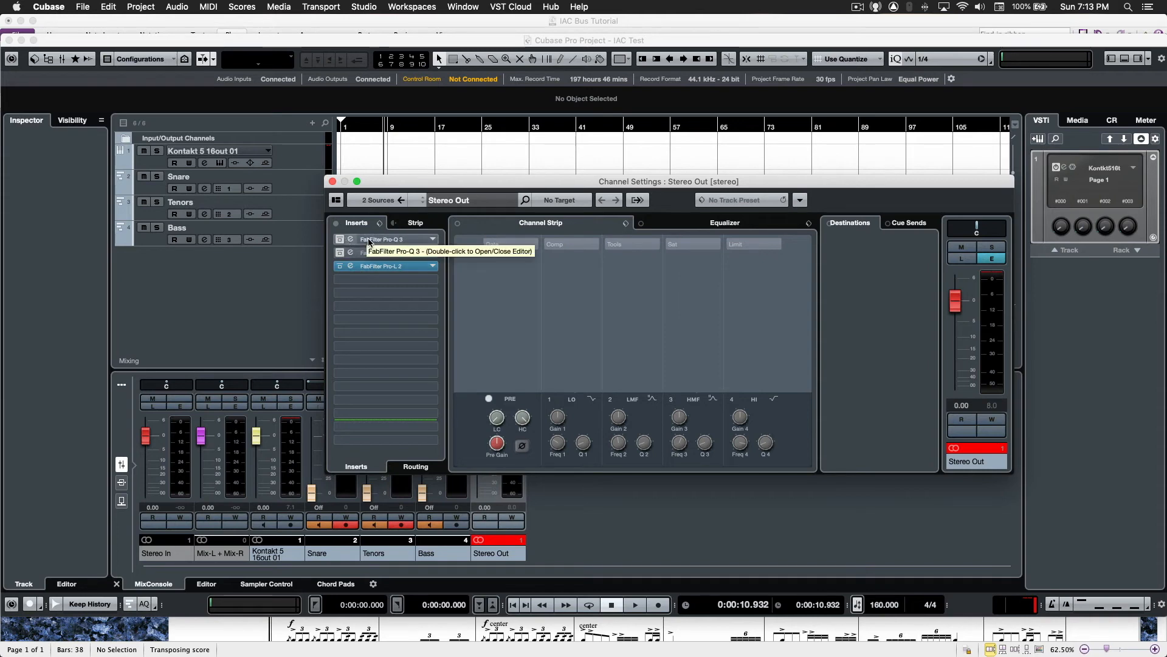
left_click(340, 268)
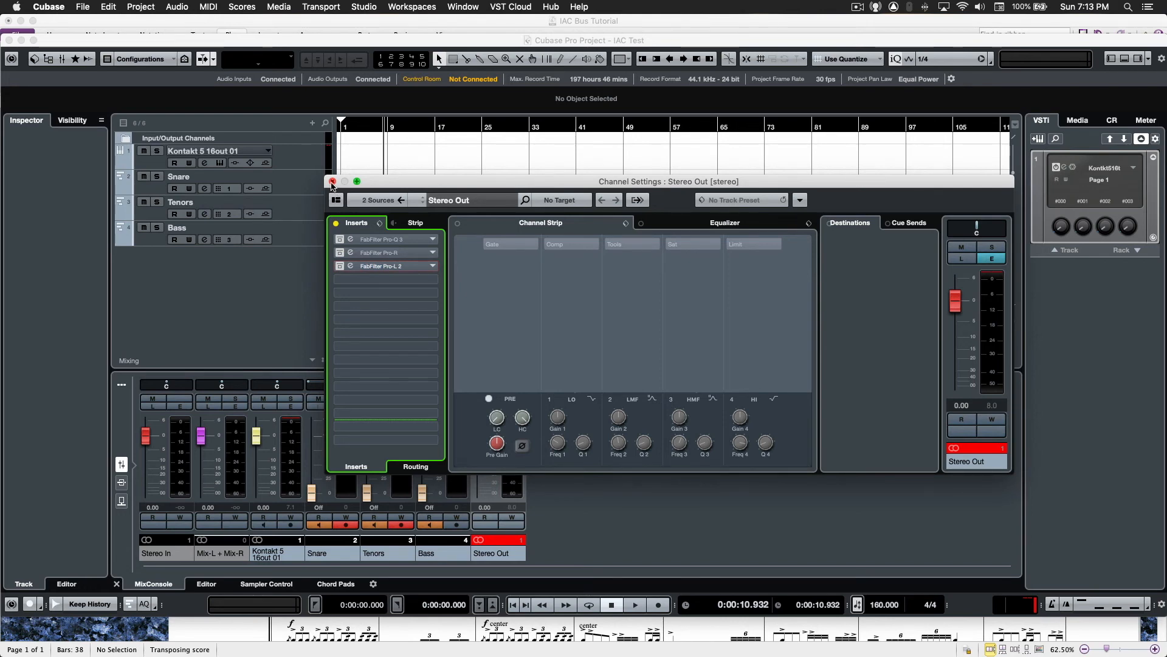
left_click(332, 181)
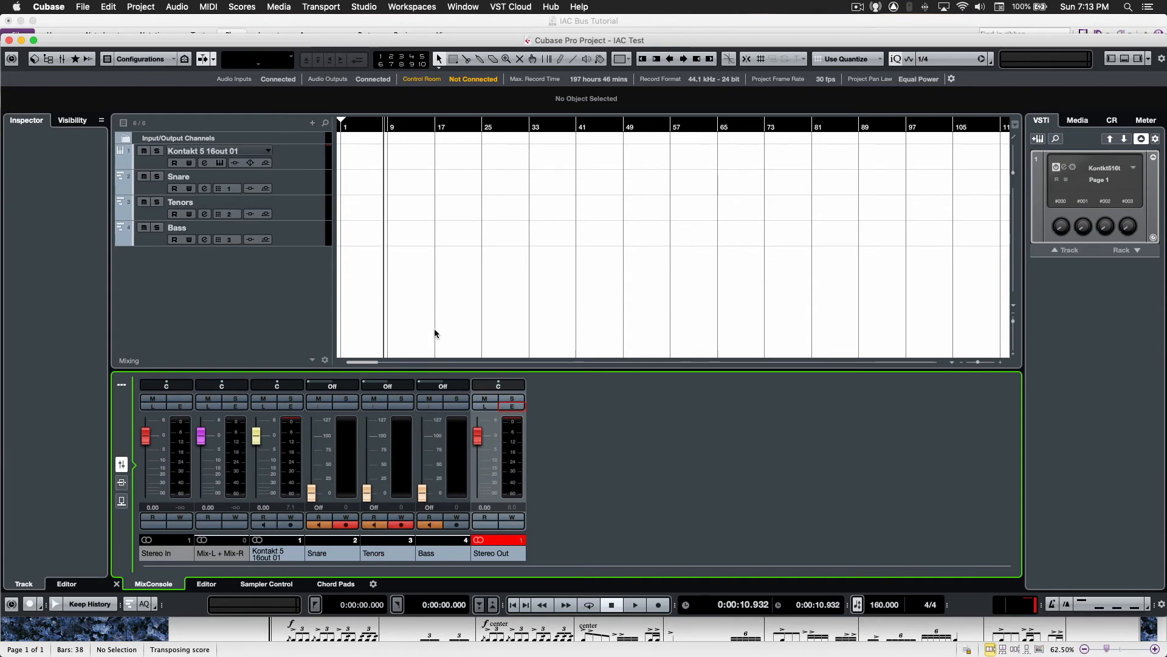
Step: Return the Cubase project cursor to bar 1 and lower the Cubase window so the Sibelius ribbon and first staff show above it
key("super+Tab")
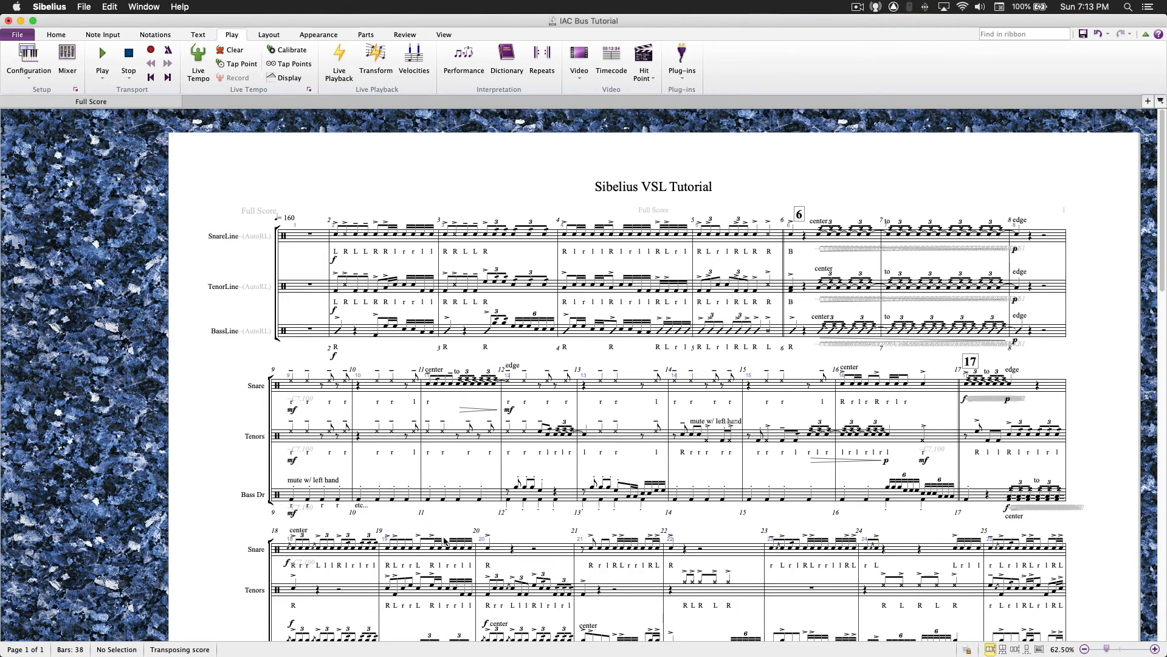
left_click(469, 644)
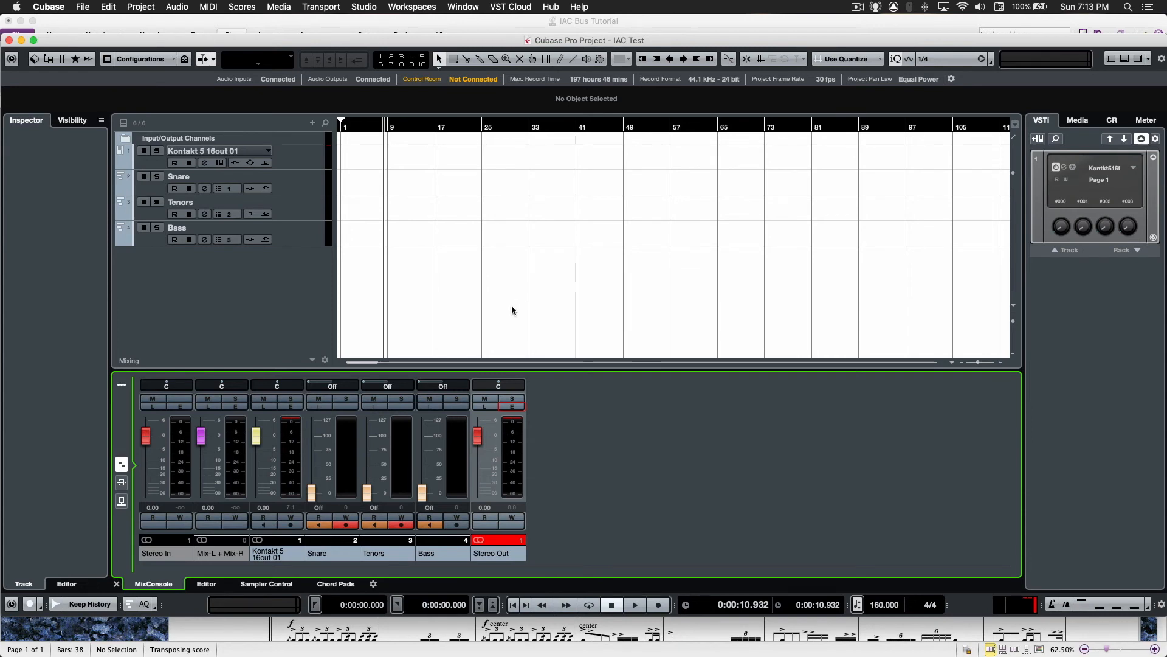
left_click_drag(380, 124, 297, 150)
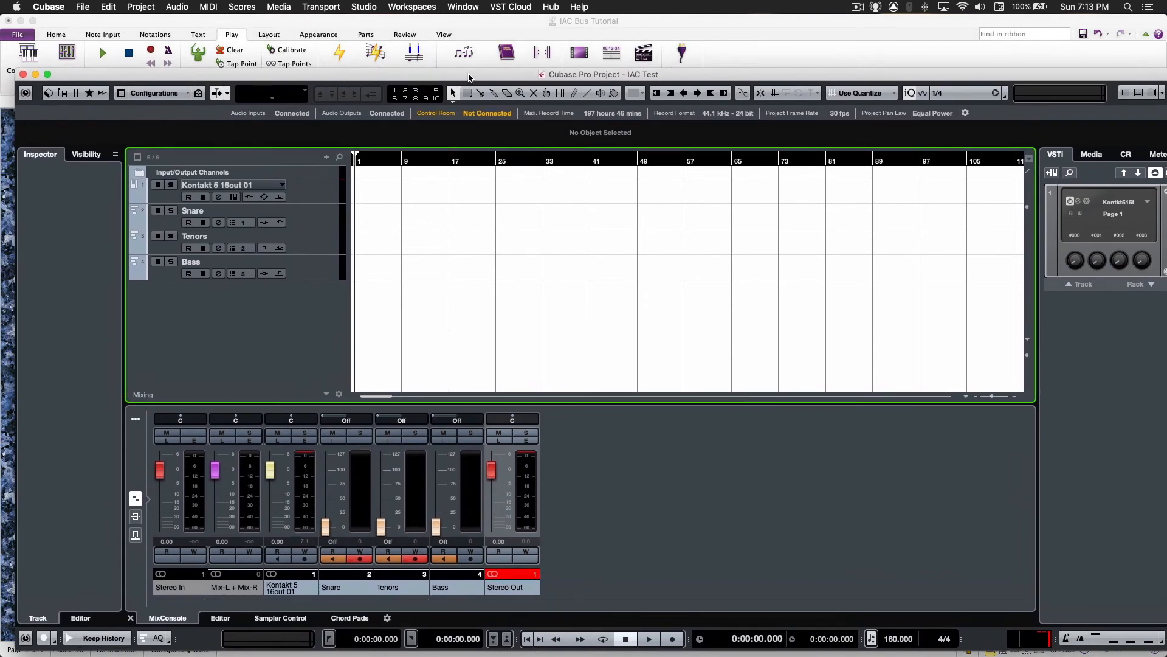
left_click_drag(453, 45, 452, 62)
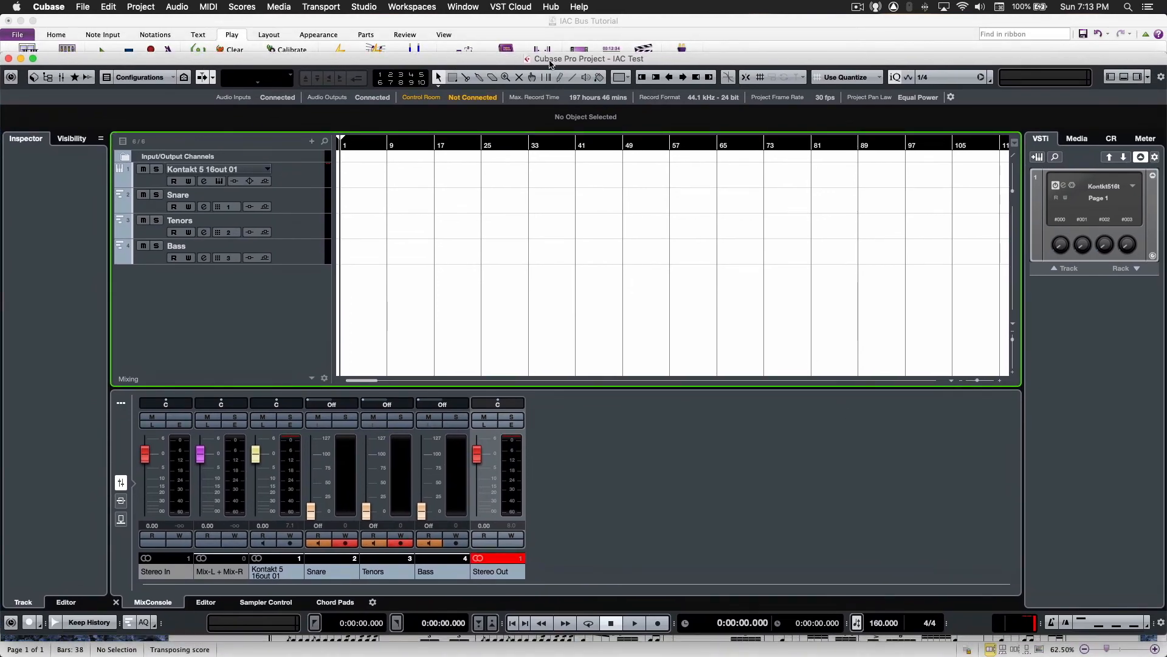
left_click_drag(552, 63, 551, 26)
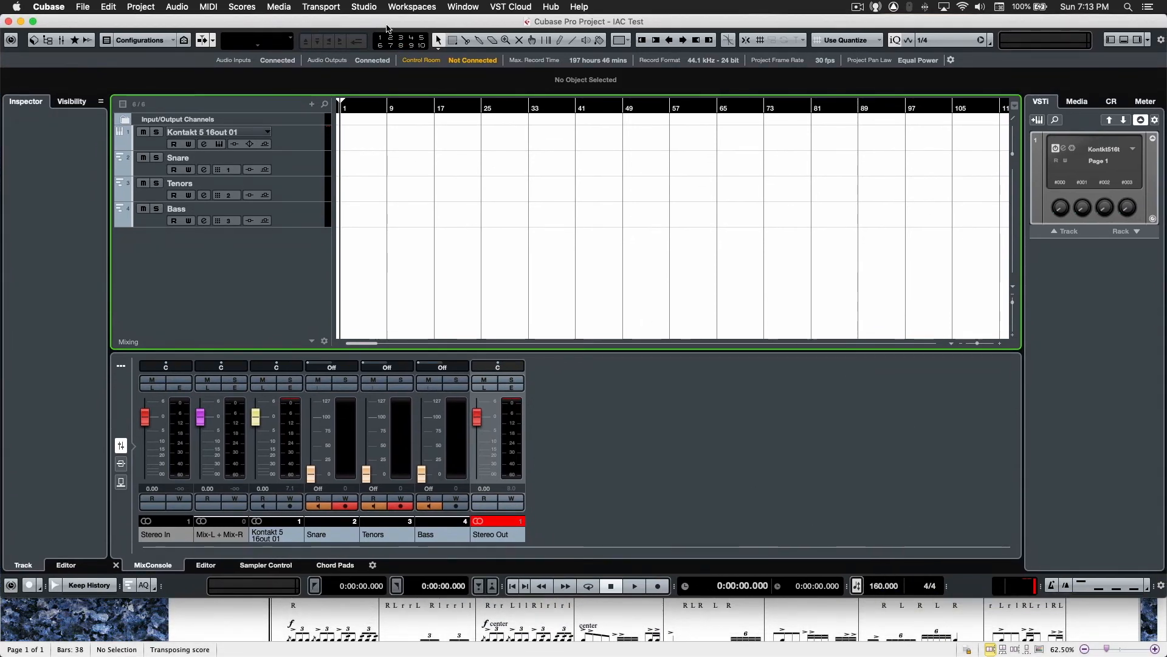
left_click_drag(387, 23, 391, 181)
left_click_drag(234, 180, 253, 287)
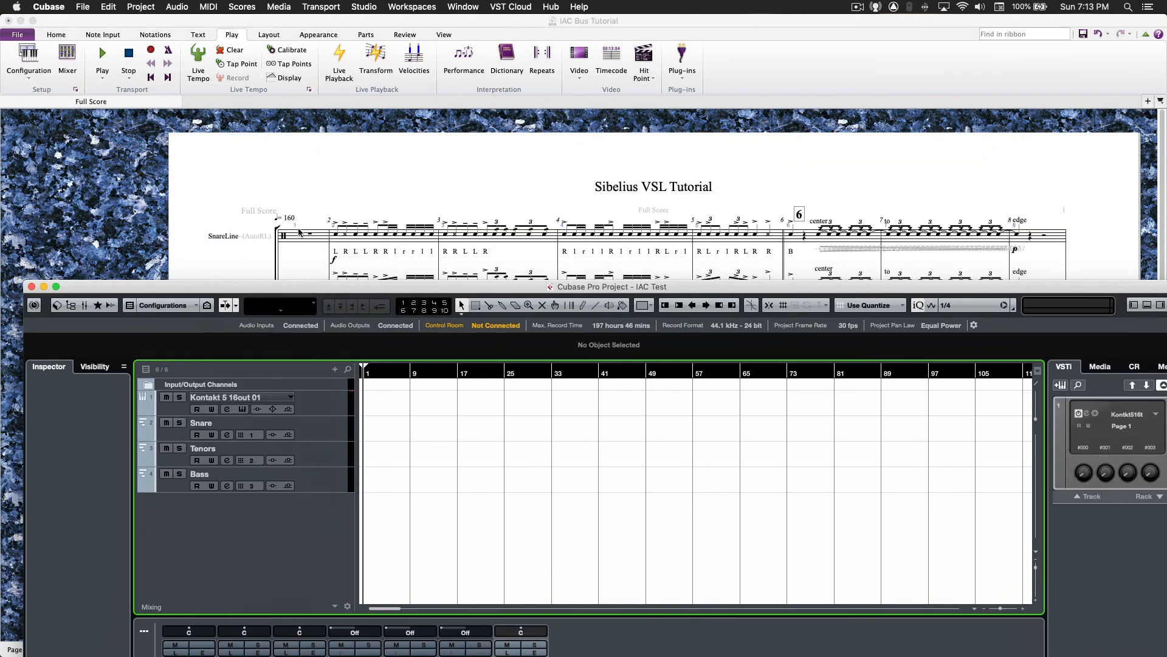
Step: Raise the Cubase window to reveal its transport bar and set the project tempo to 120
left_click_drag(339, 287, 294, 45)
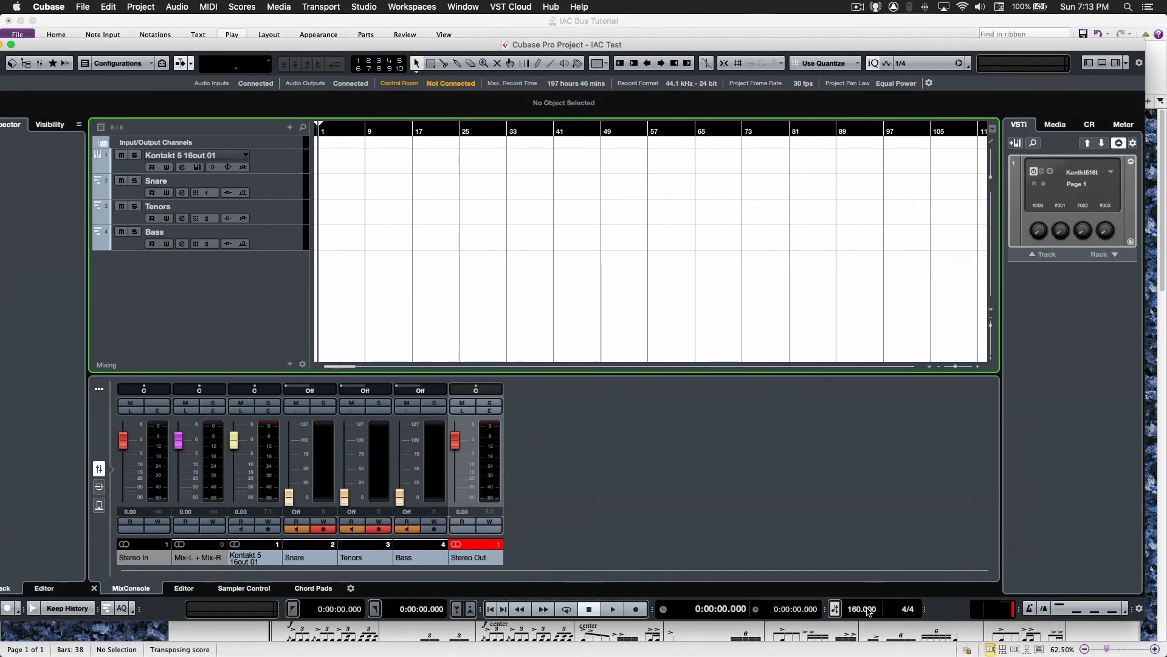
double_click(862, 609)
type("120")
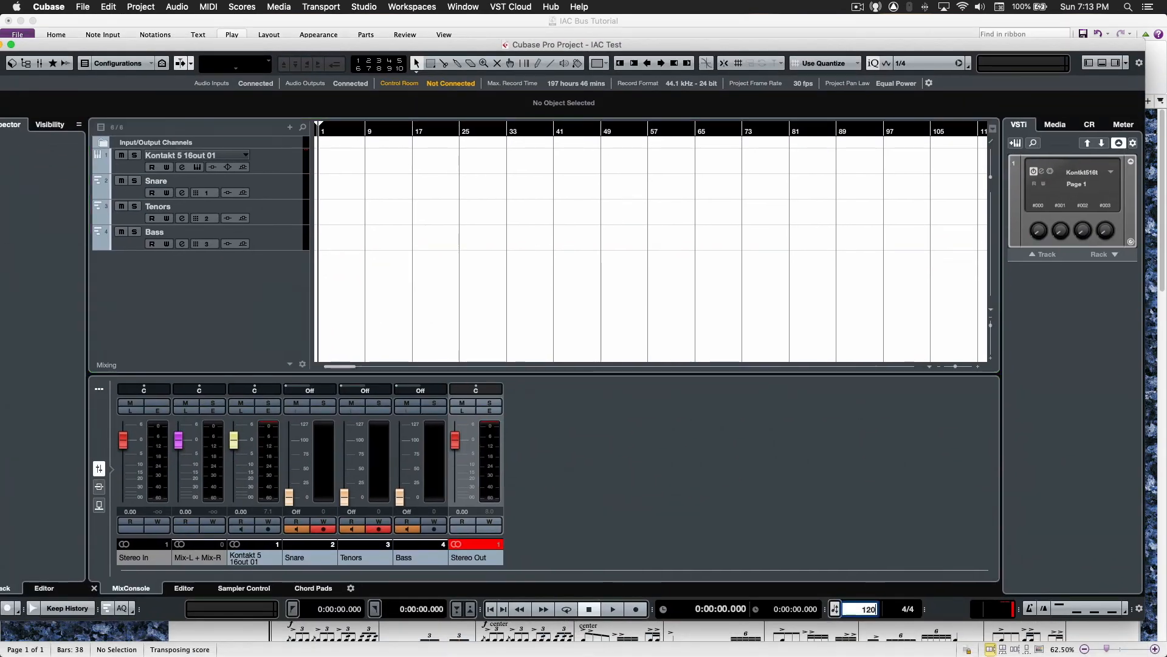
key("Return")
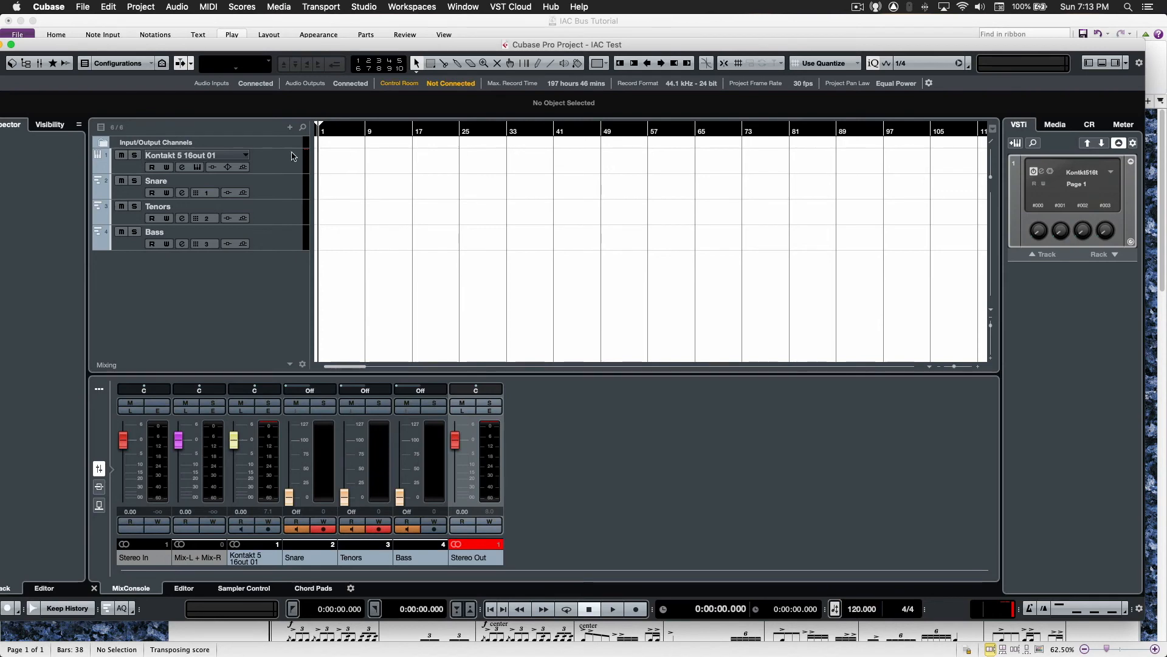
Step: Play the project from bar 1 at the new tempo for about six seconds, checking the track meters, and stop playback
key("space")
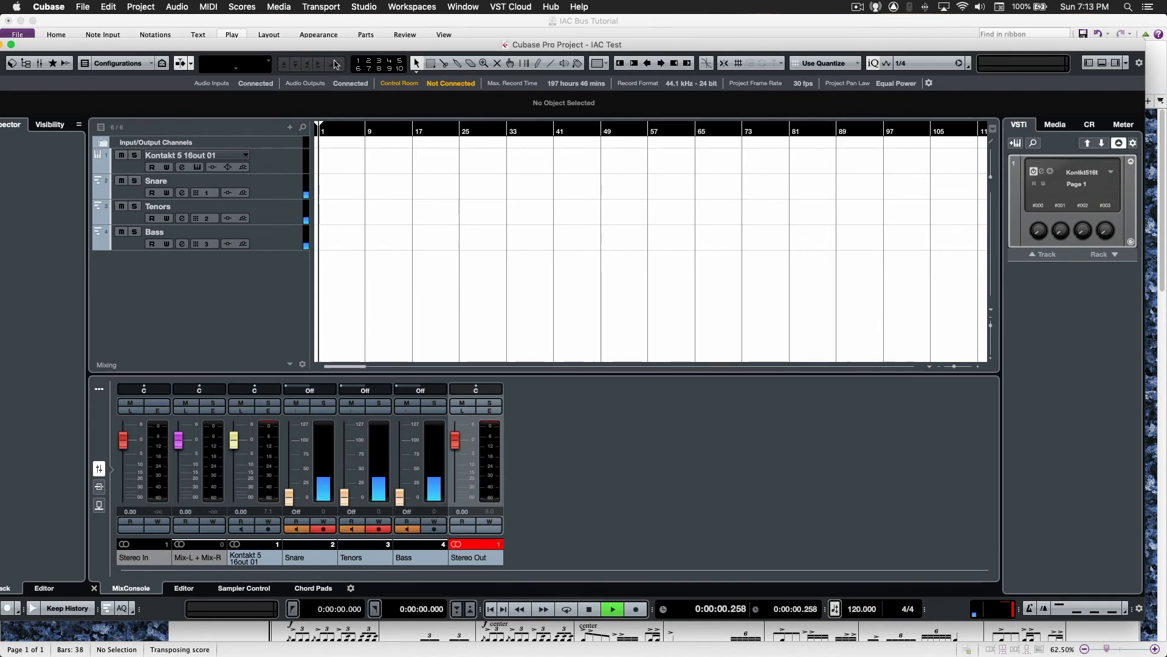
left_click(339, 52)
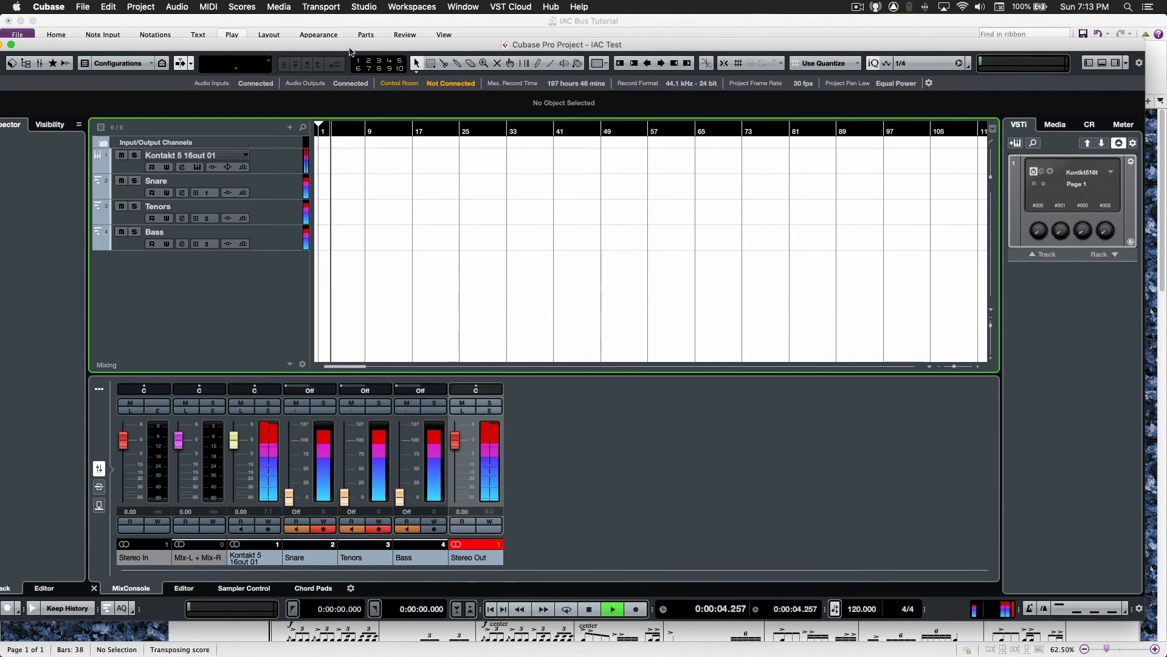
key("space")
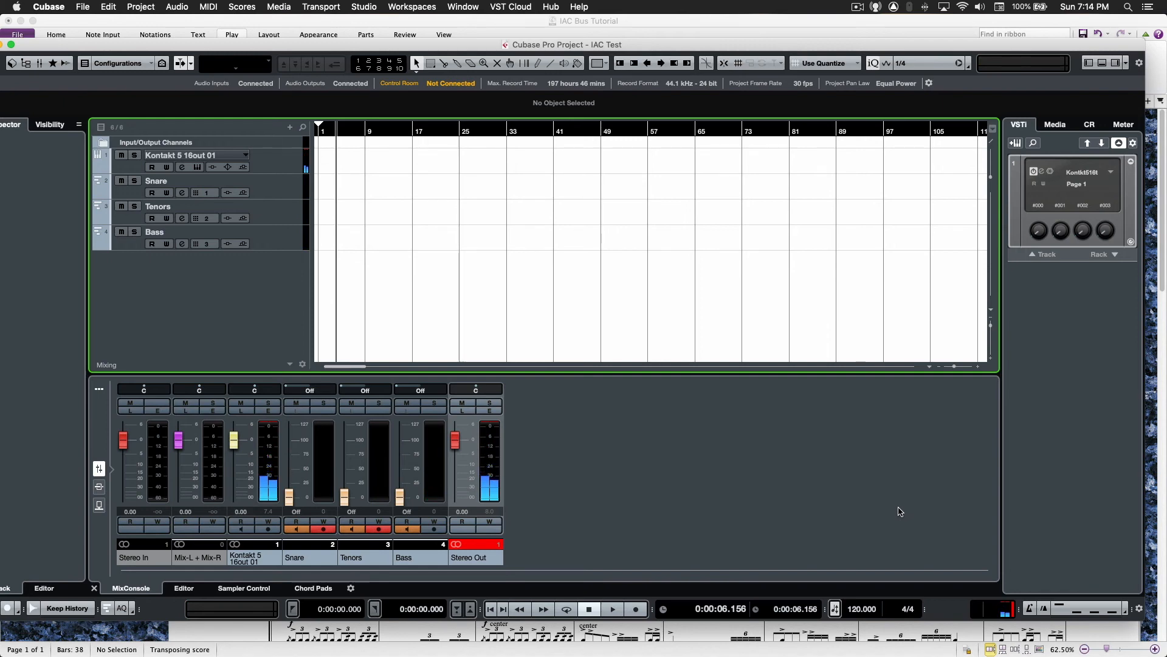
Step: Lower the Cubase window to view the snare, tenor and bass staves in Sibelius, and raise it back over the score
double_click(381, 48)
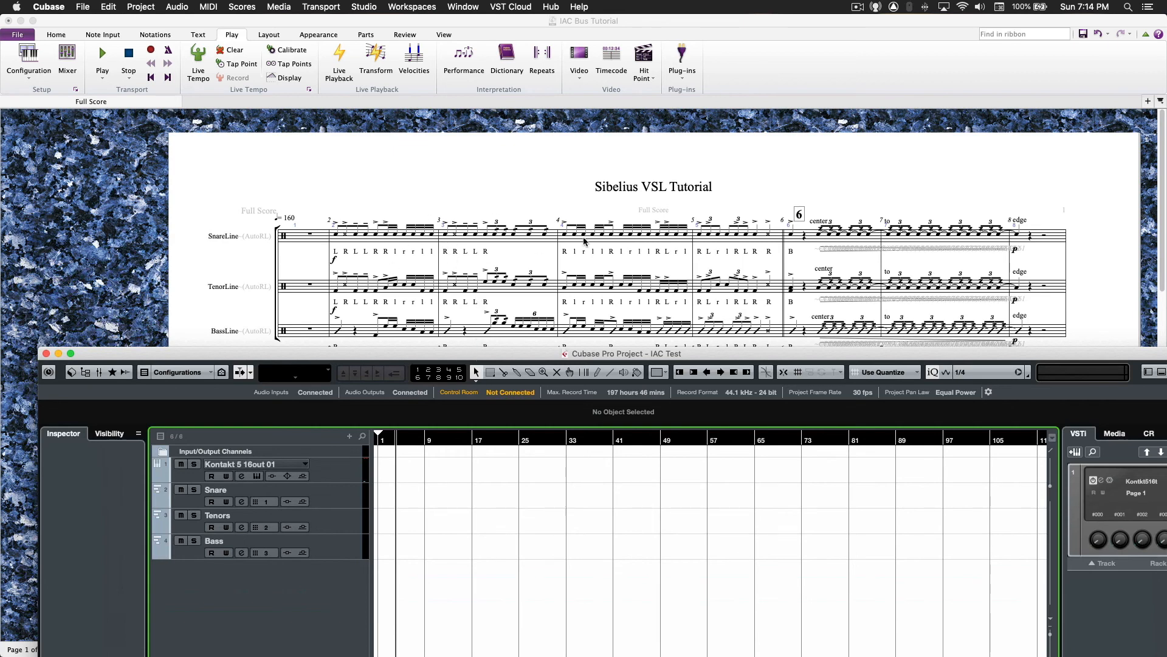
double_click(589, 353)
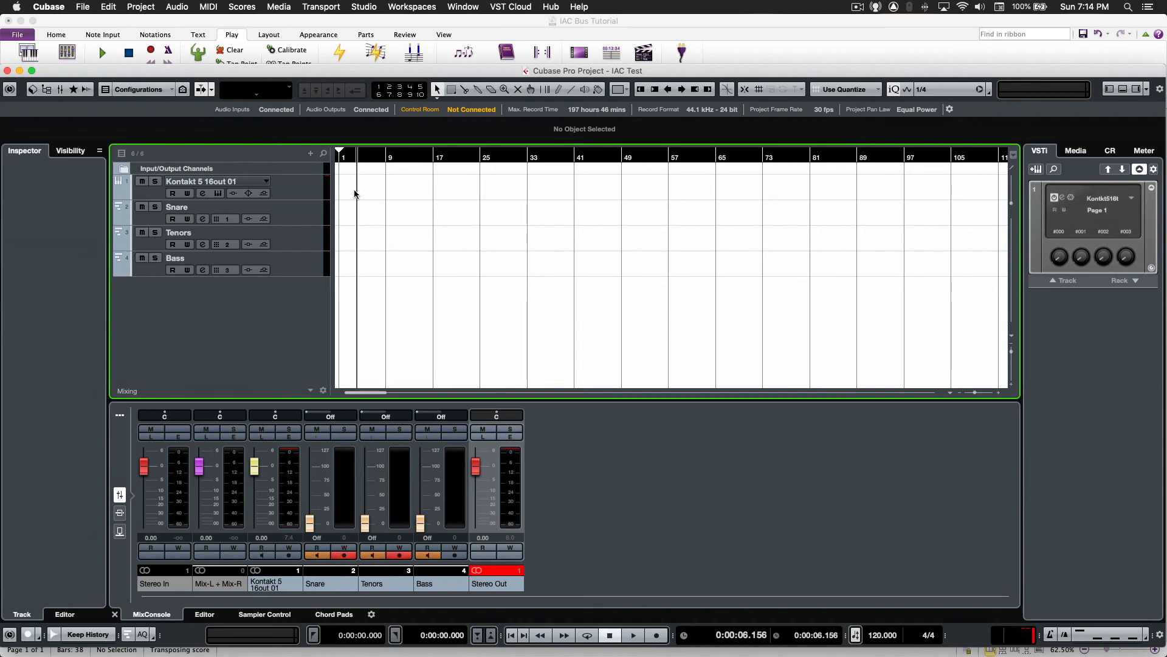
left_click_drag(323, 72, 323, 52)
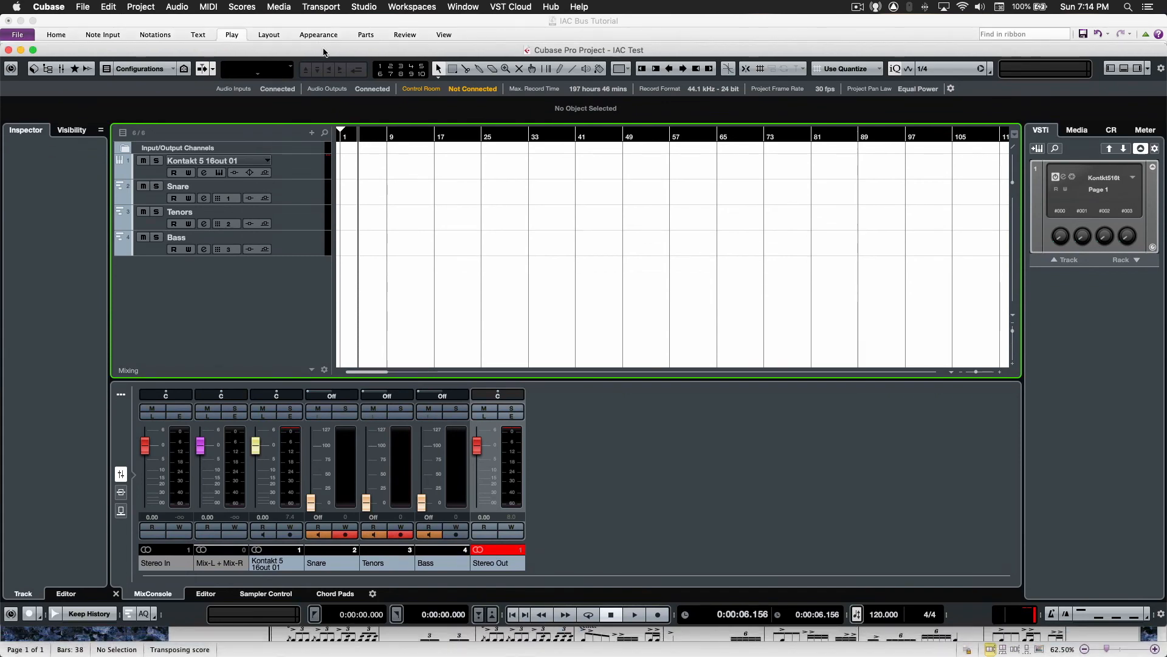